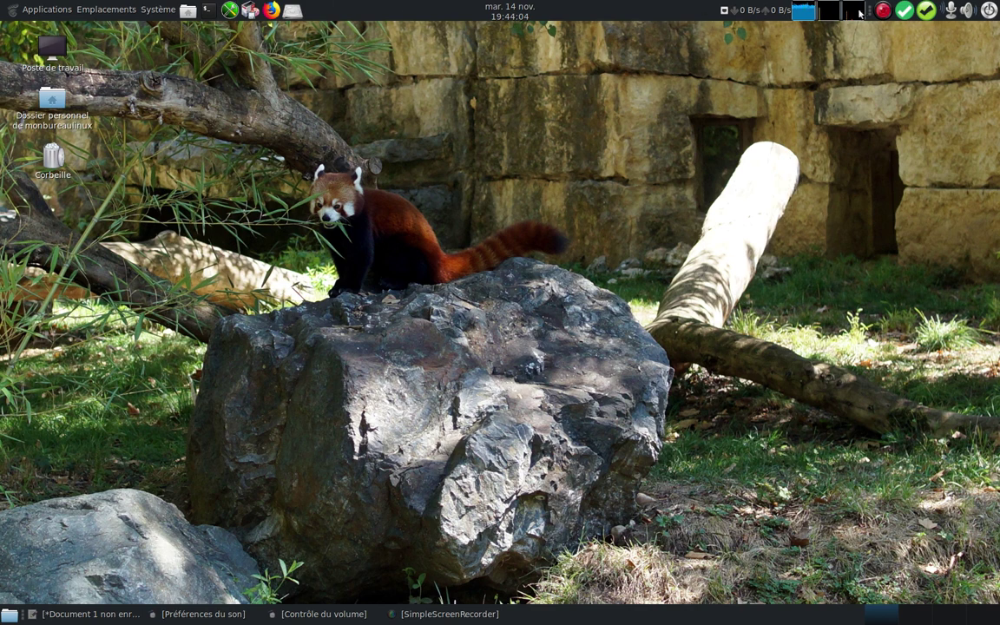
- From the update notifier, read the PCLinuxOS Twitter post announcing Firefox 57, then close it
left_click(928, 14)
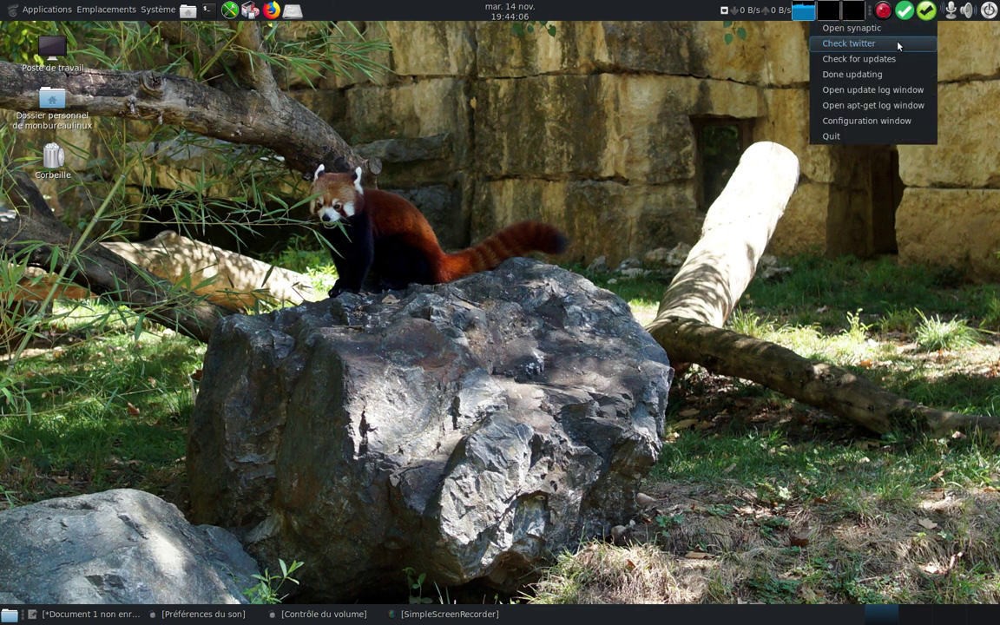
left_click(898, 44)
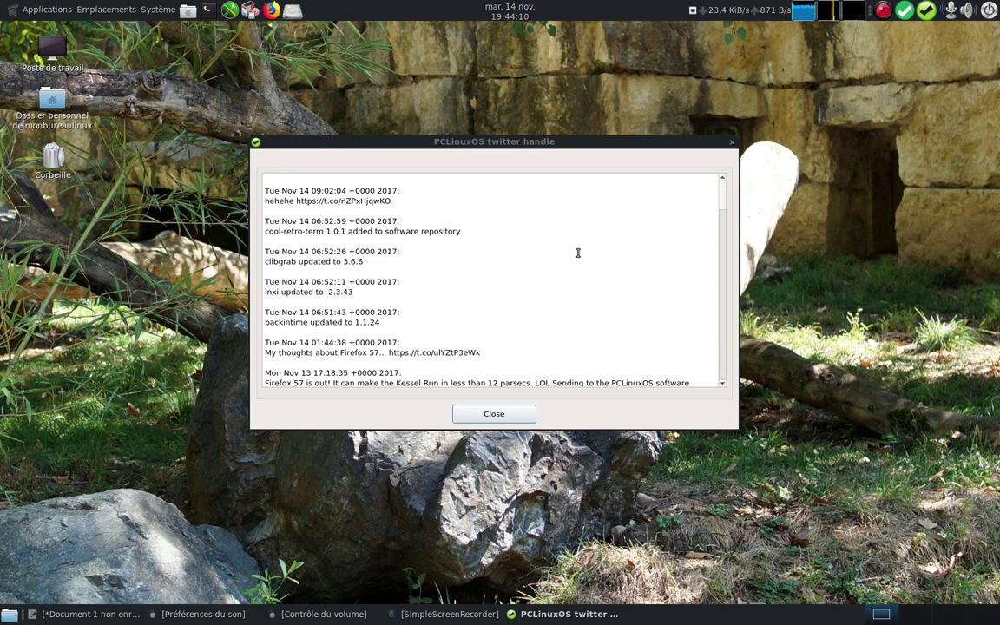
scroll(578, 253, "down", 1)
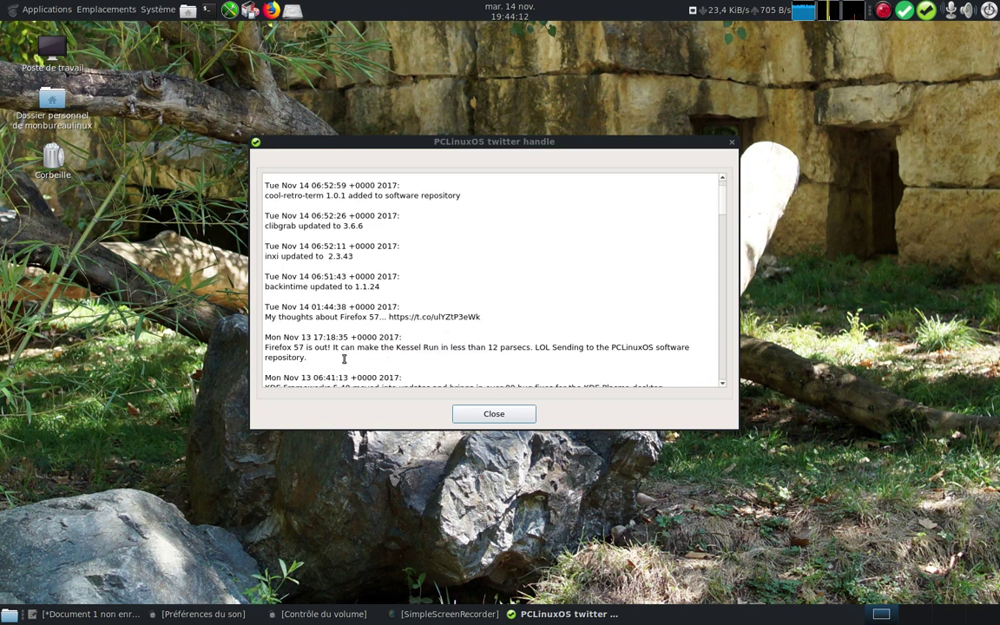
left_click_drag(309, 357, 264, 341)
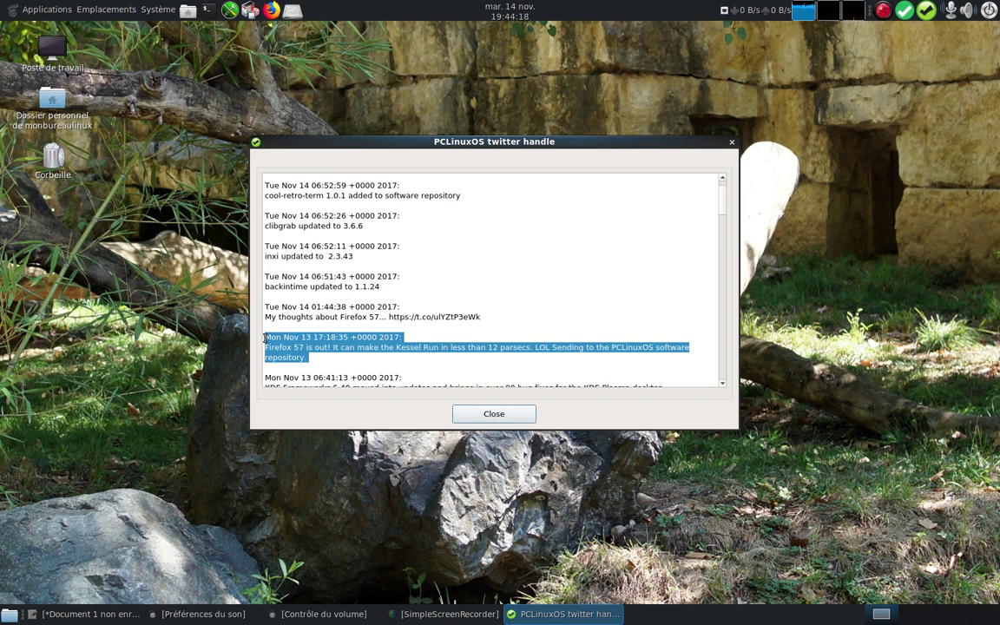
scroll(417, 339, "down", 2)
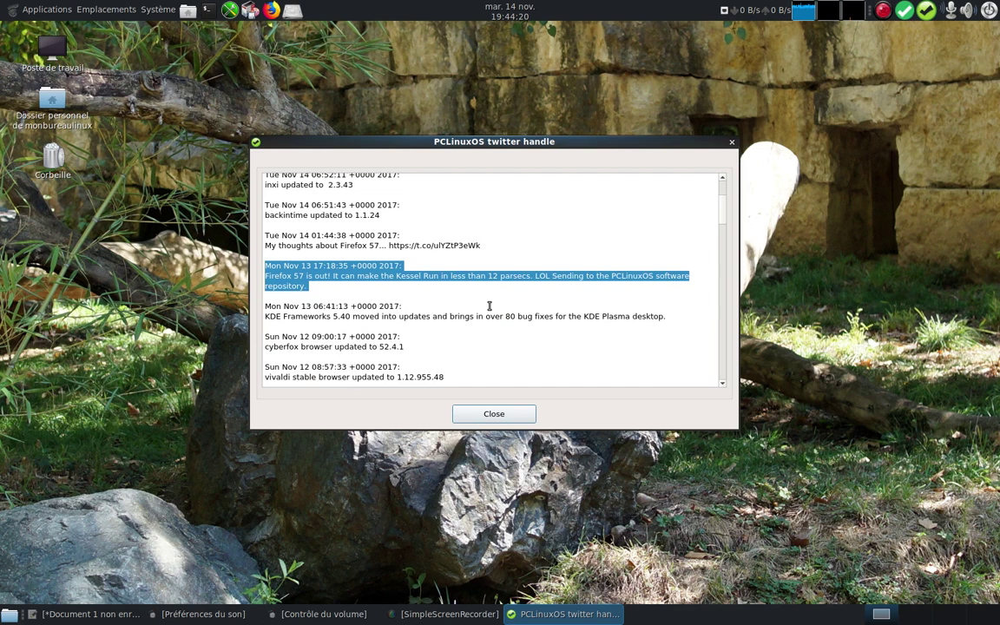
left_click(513, 420)
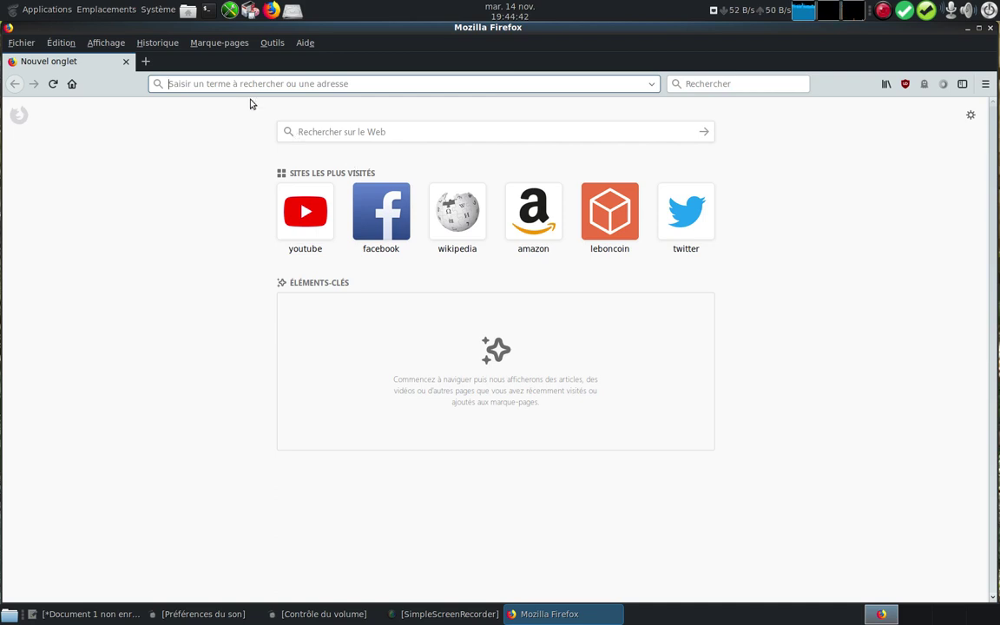
- Confirm in Aide > À propos de Firefox that the version is 57.0 (64 bits)
left_click(305, 43)
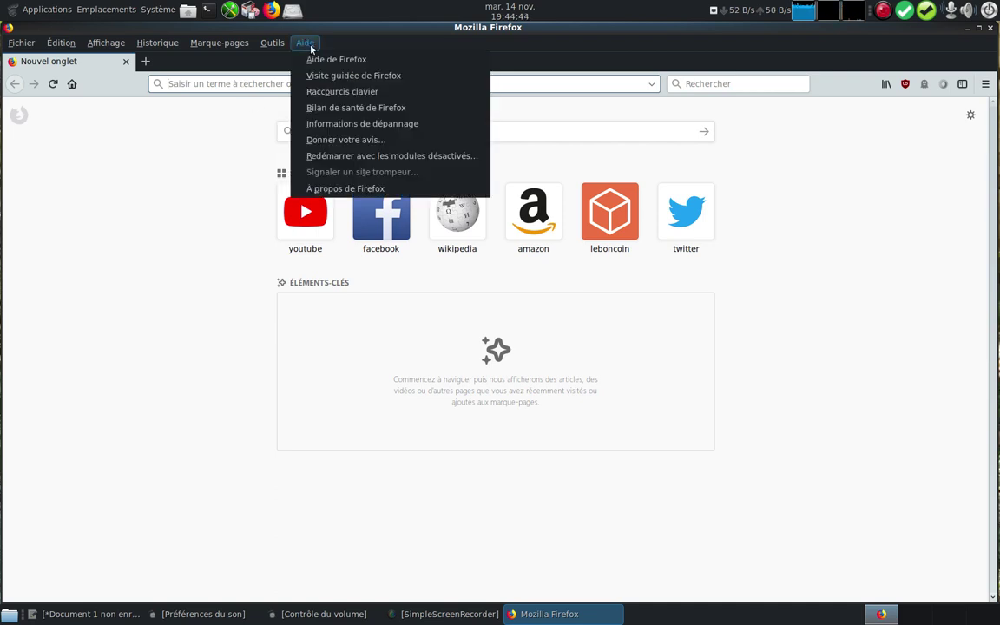
left_click(373, 189)
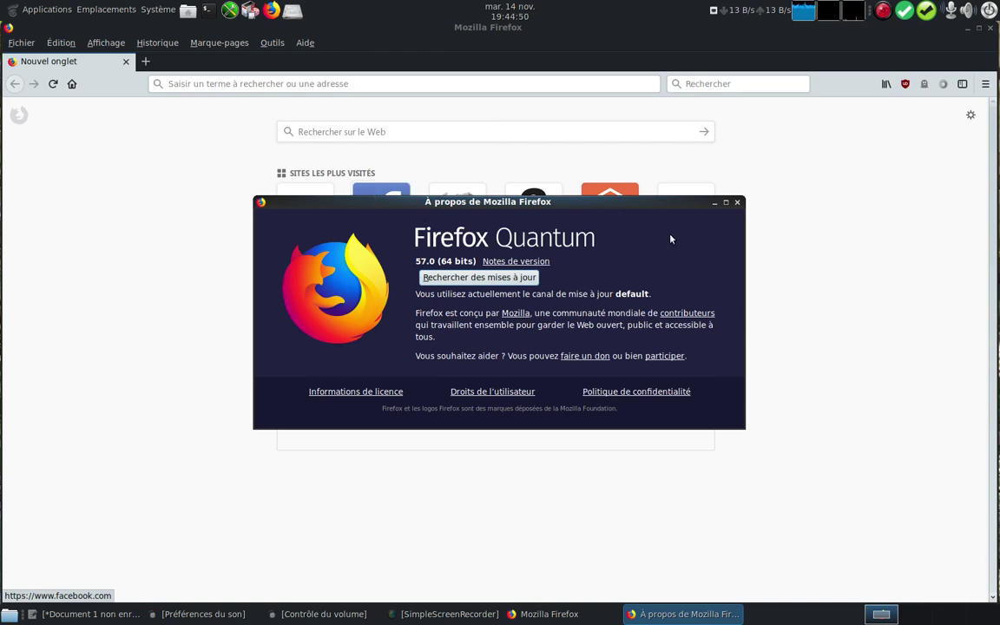
left_click(737, 202)
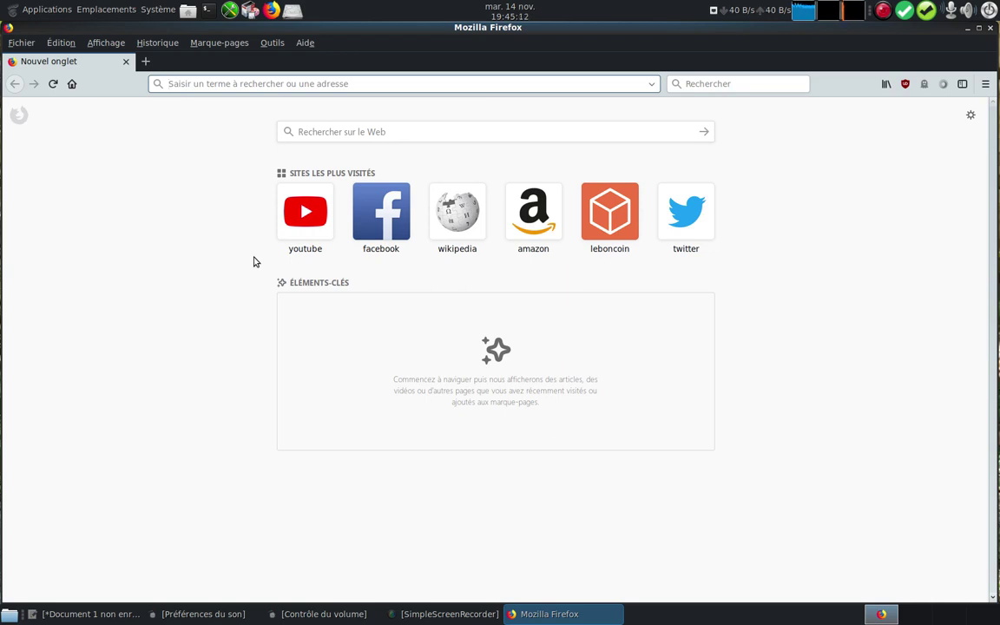
- Search the web for 'firefox' and open the mozilla.org download result
left_click(696, 82)
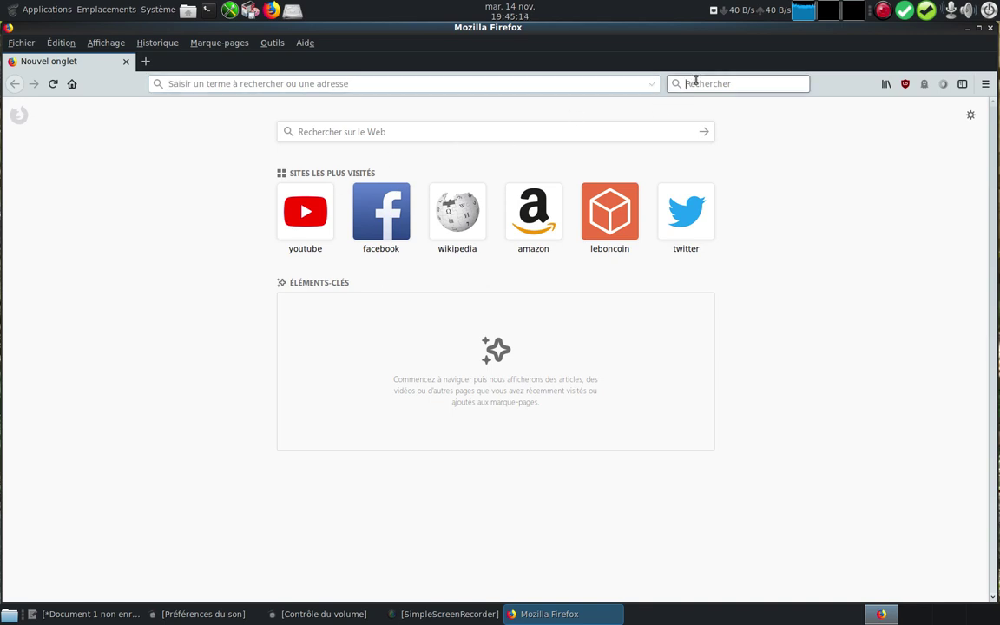
type("firef")
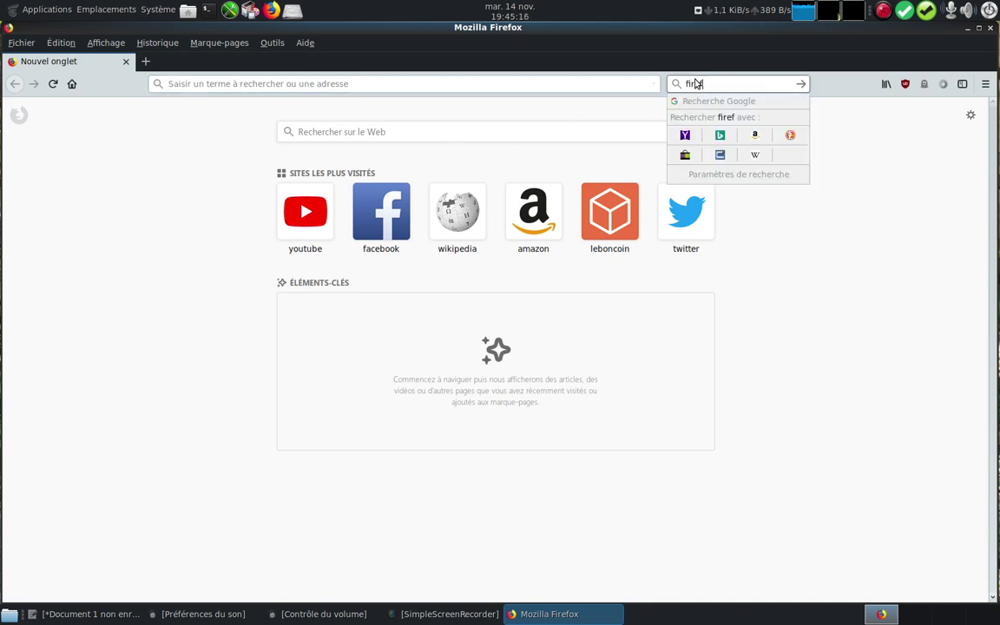
type("ox")
key("Return")
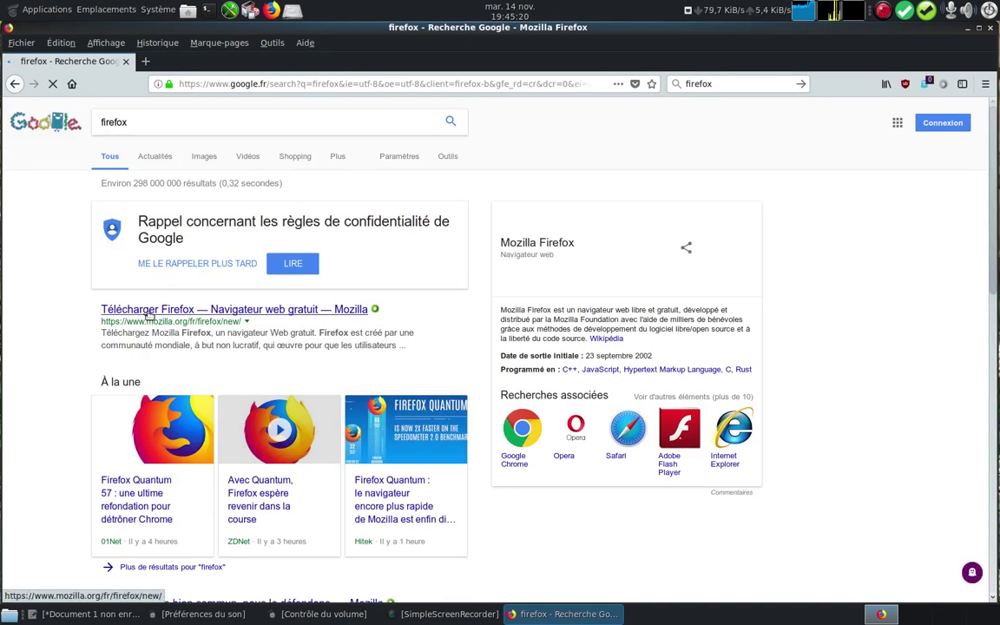
left_click(149, 315)
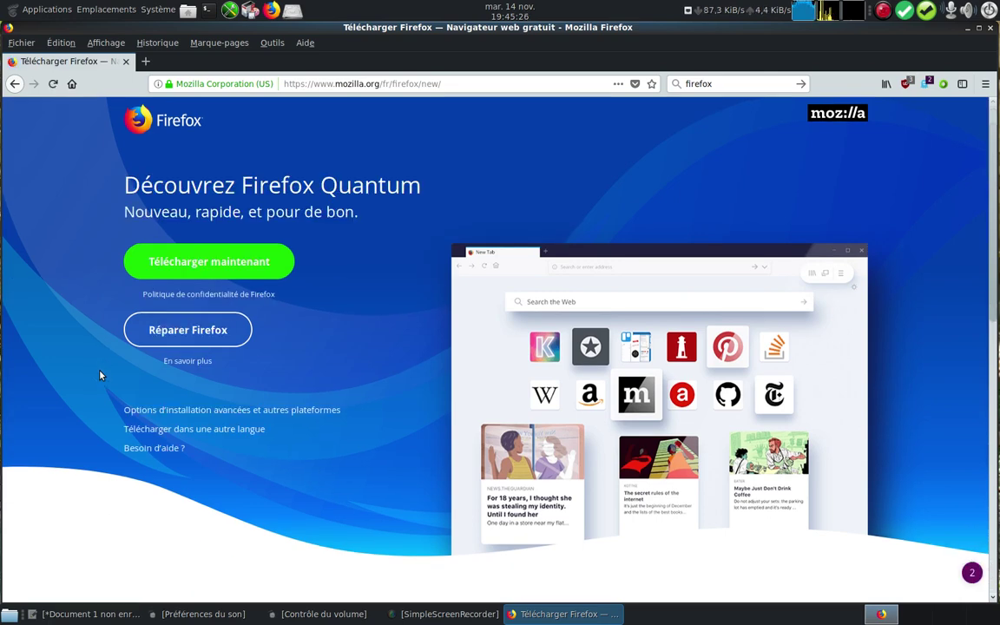
- Scroll through the 'Découvrez Firefox Quantum' download page
scroll(100, 375, "down", 2)
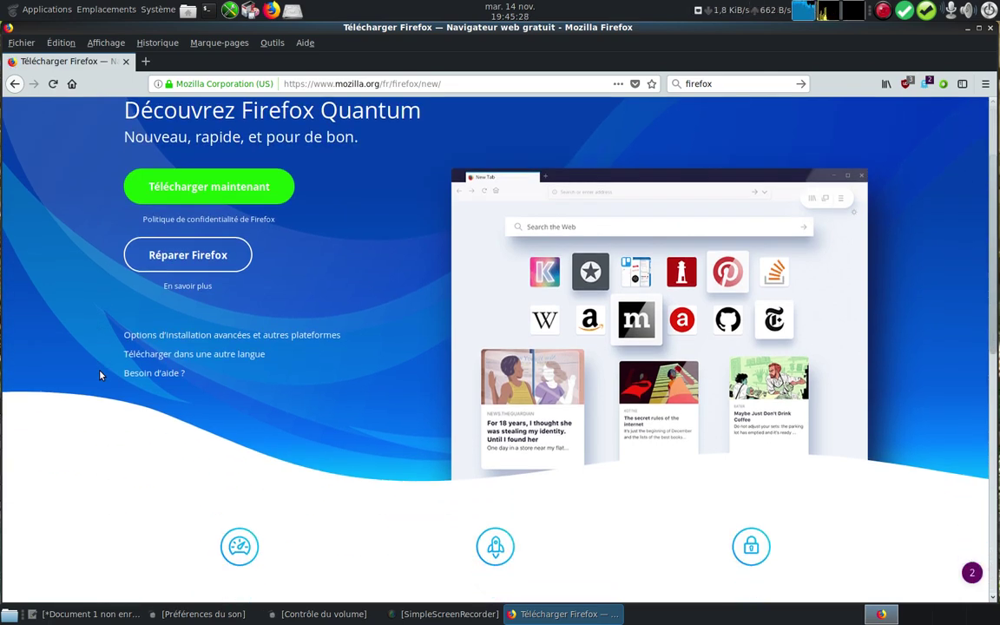
scroll(100, 375, "down", 1)
scroll(99, 375, "down", 1)
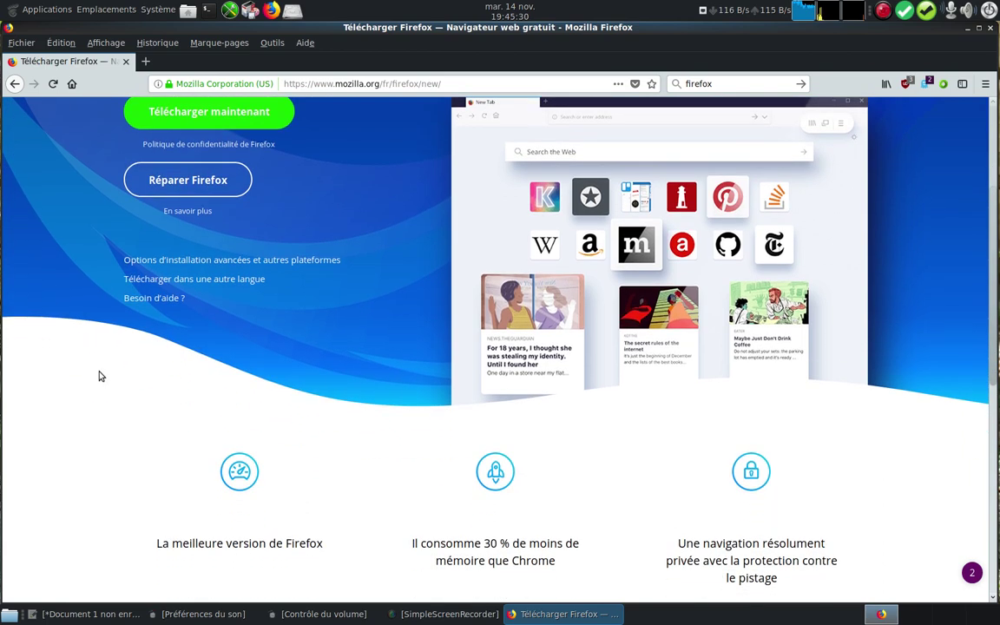
scroll(100, 375, "down", 2)
scroll(100, 375, "down", 1)
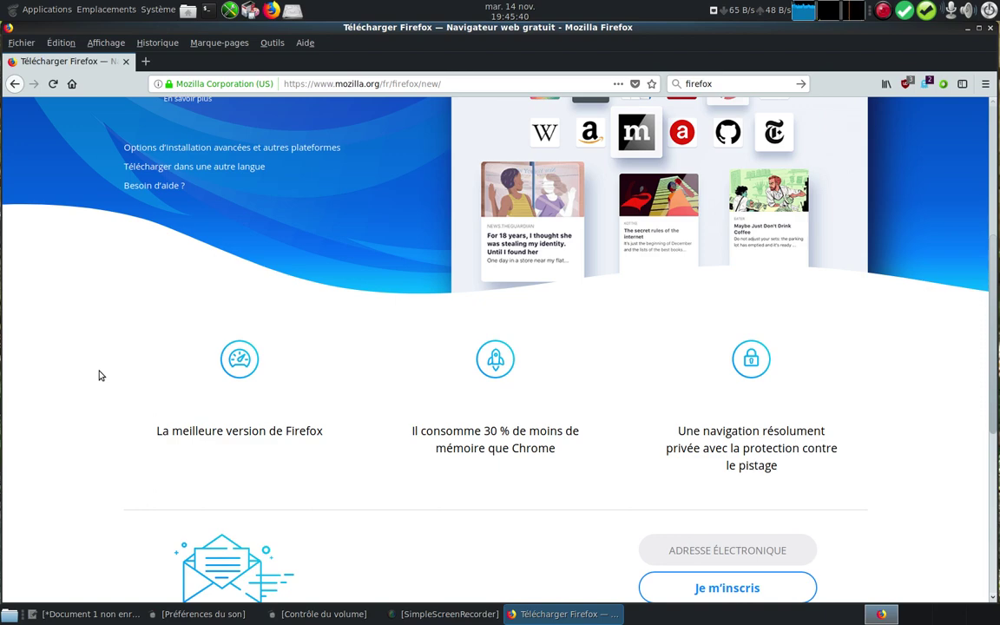
scroll(99, 375, "down", 3)
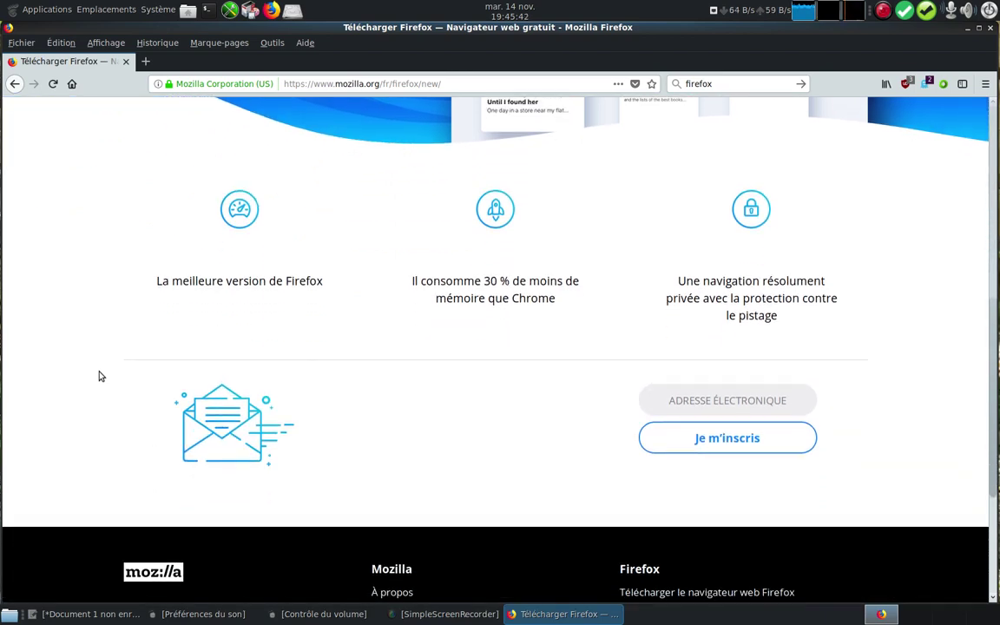
scroll(100, 375, "up", 1)
scroll(99, 375, "up", 2)
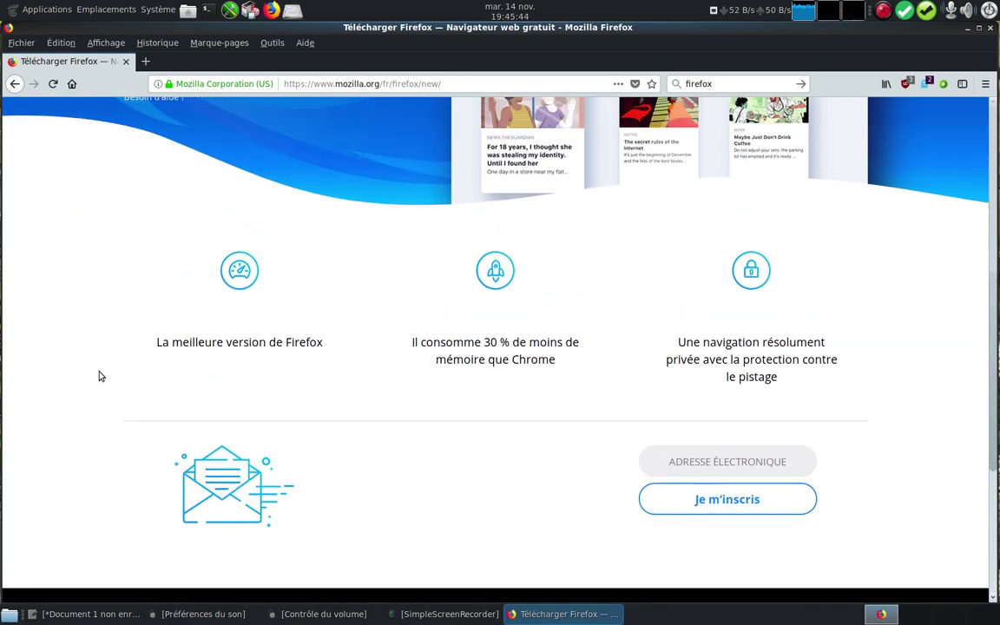
scroll(100, 375, "up", 2)
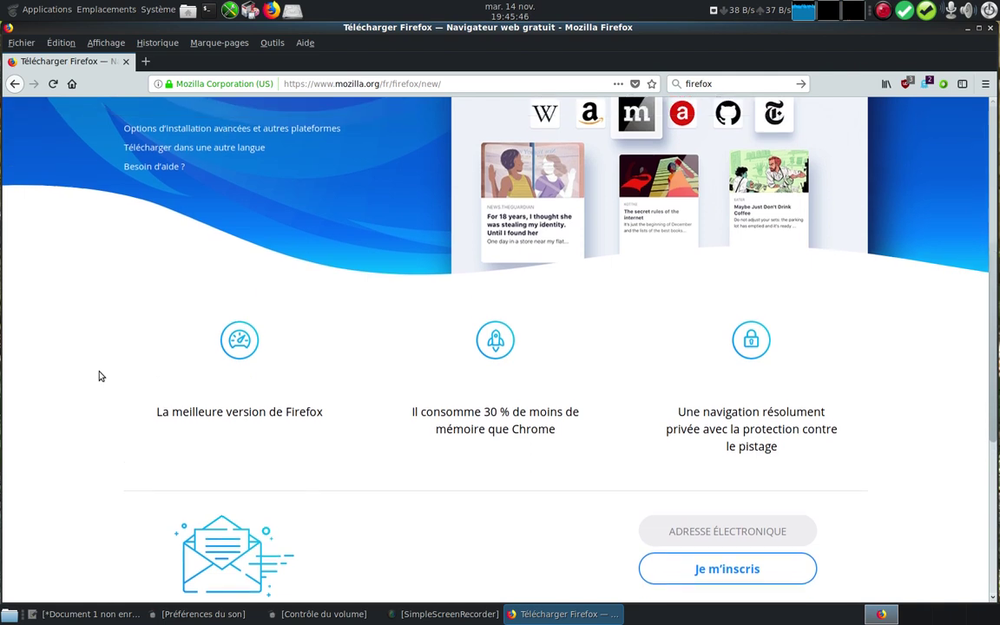
scroll(100, 375, "up", 1)
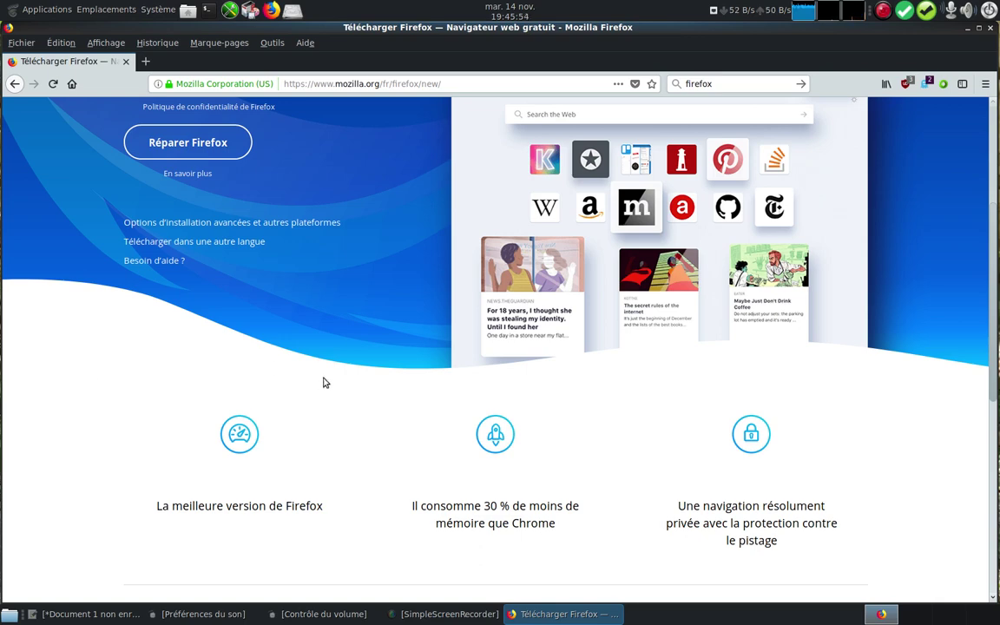
scroll(492, 379, "up", 6)
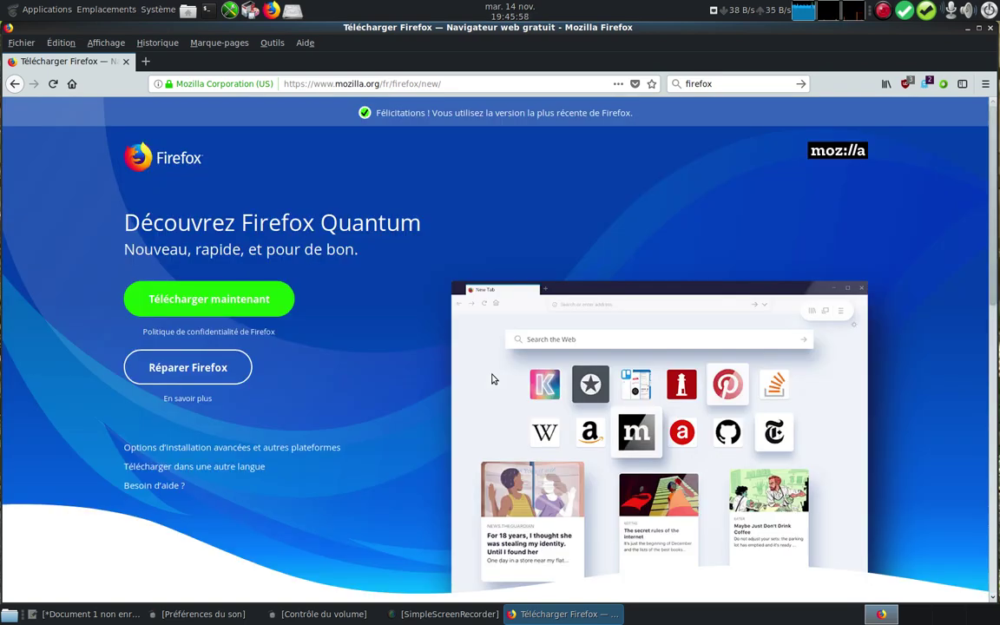
scroll(492, 379, "down", 4)
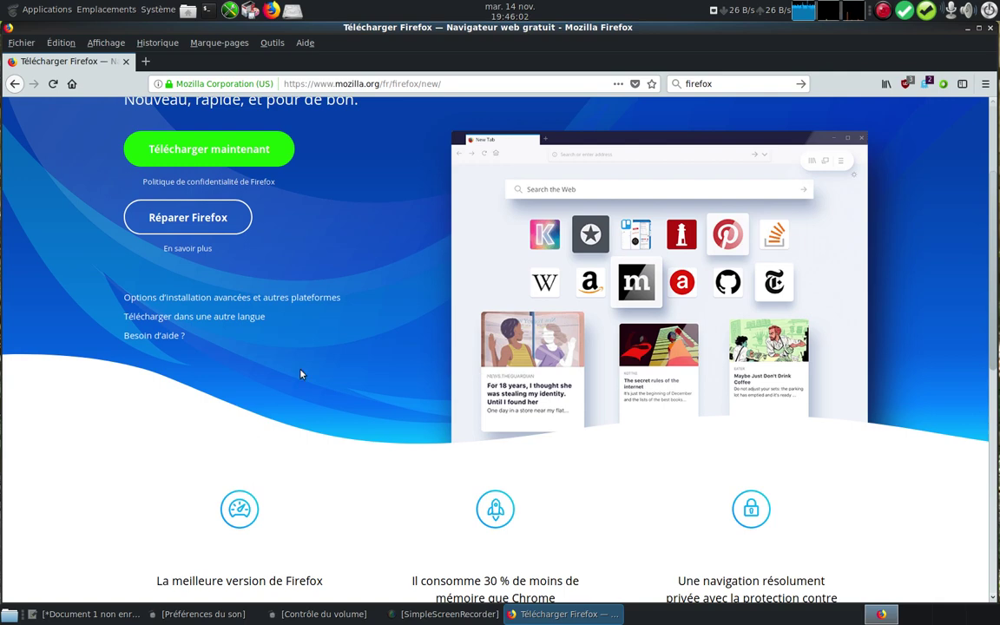
scroll(301, 374, "down", 3)
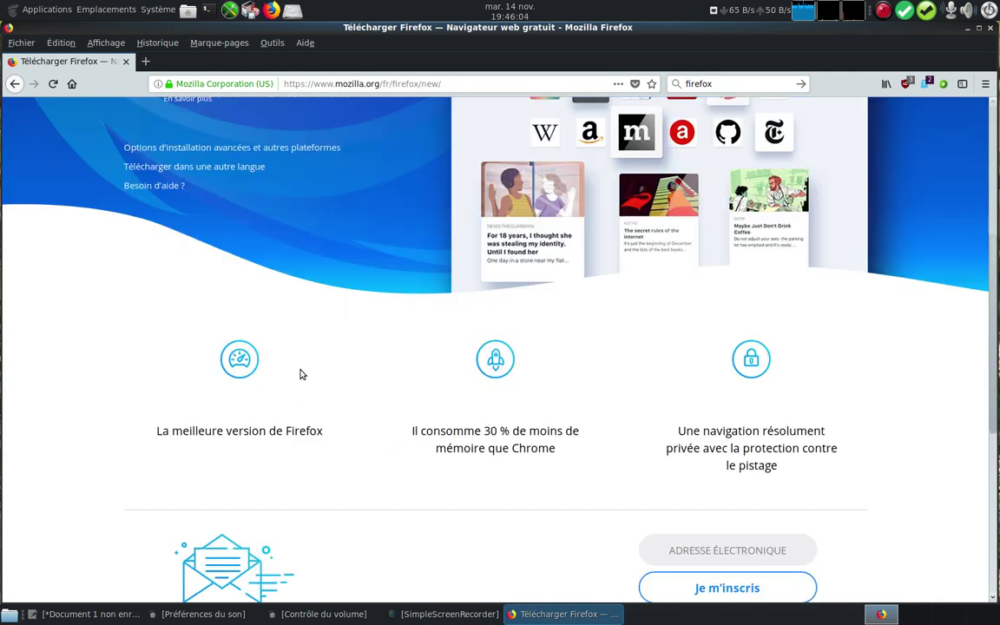
scroll(301, 375, "up", 1)
scroll(301, 374, "up", 3)
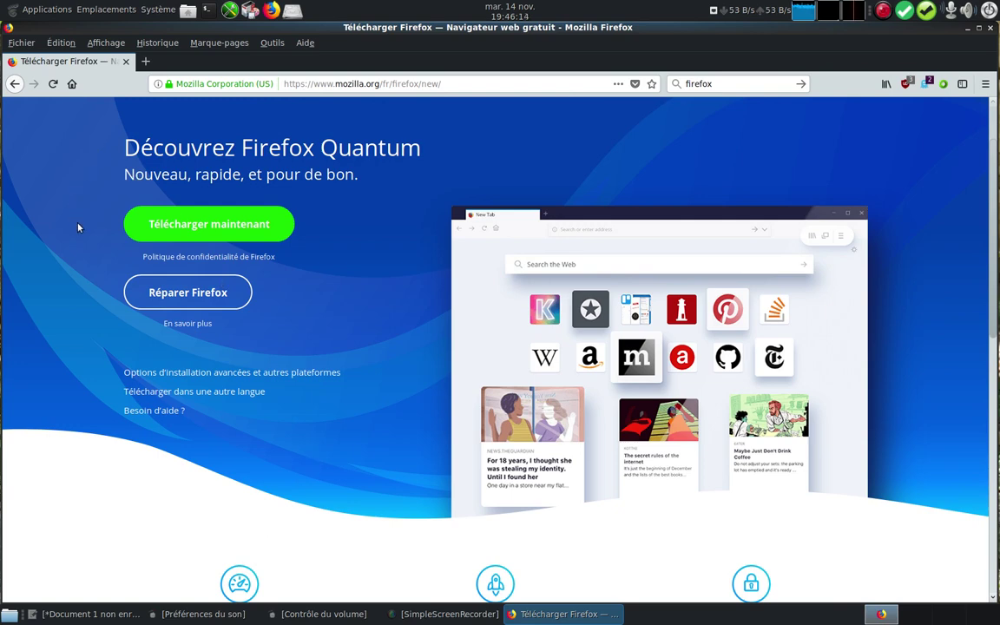
- Start downloading Firefox, then cancel saving firefox-57.0.tar.bz2 (51,3 Mo)
left_click(206, 225)
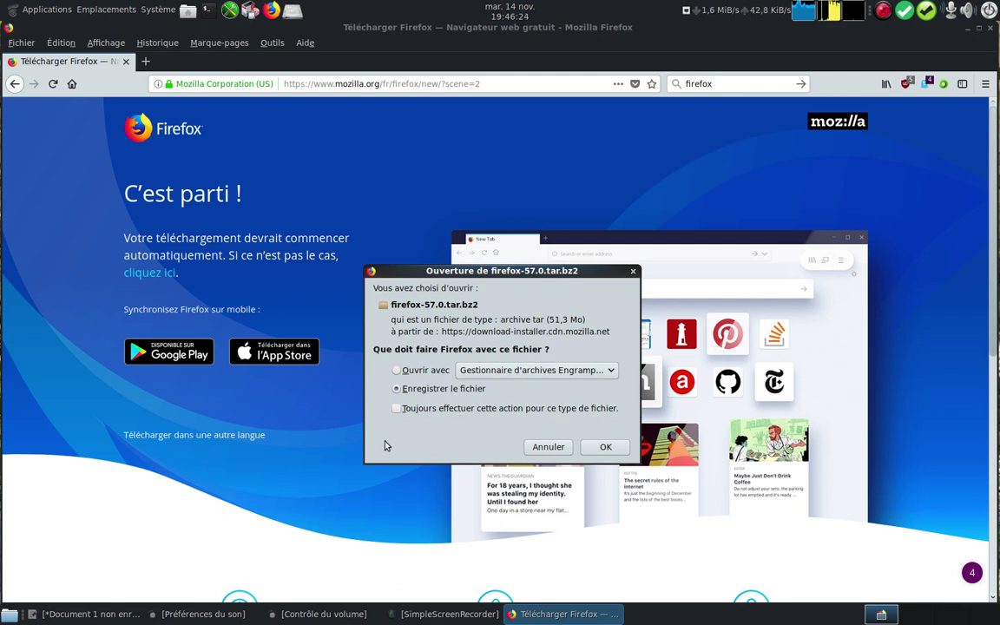
left_click(559, 447)
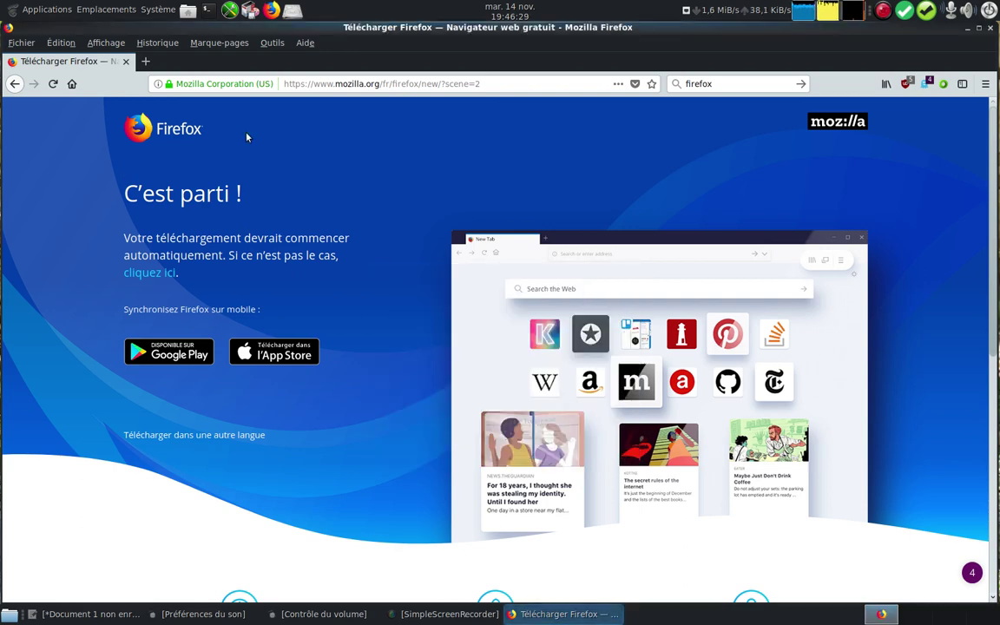
left_click(17, 43)
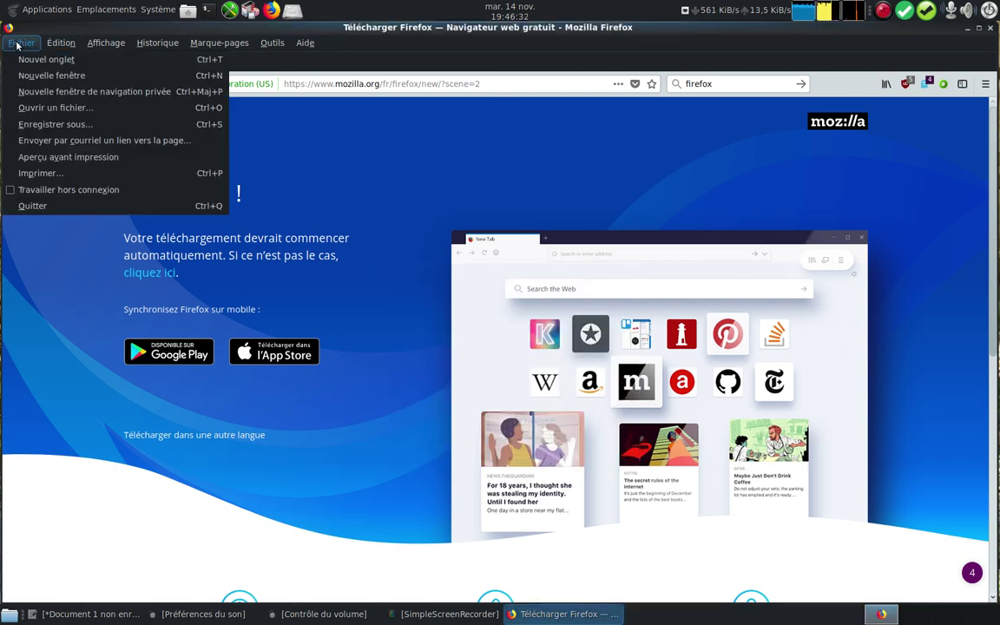
mouse_move(61, 43)
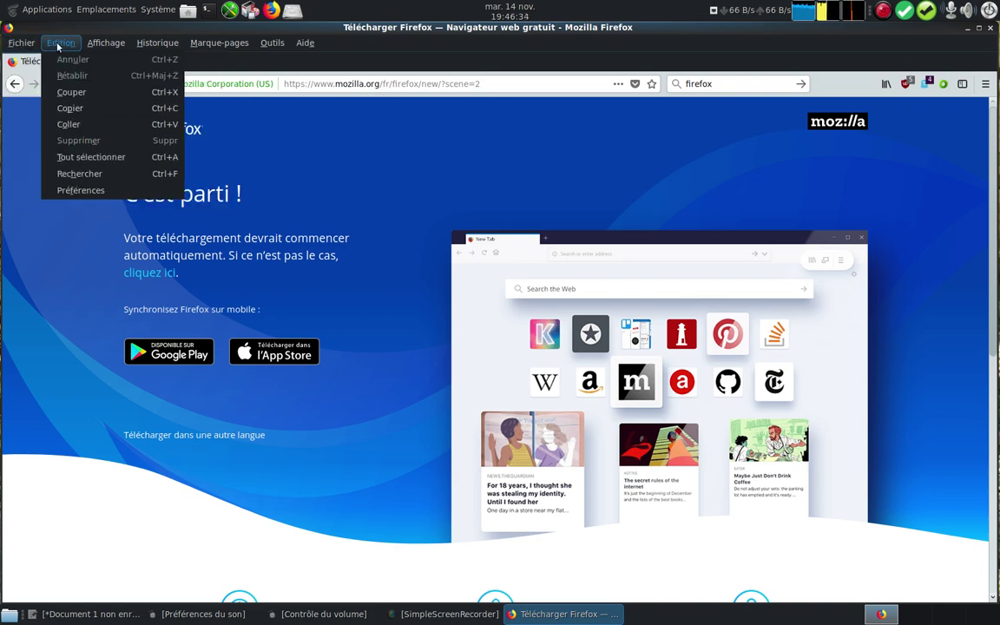
- Open Firefox's preferences and scroll the Général section down to Performances
left_click(84, 191)
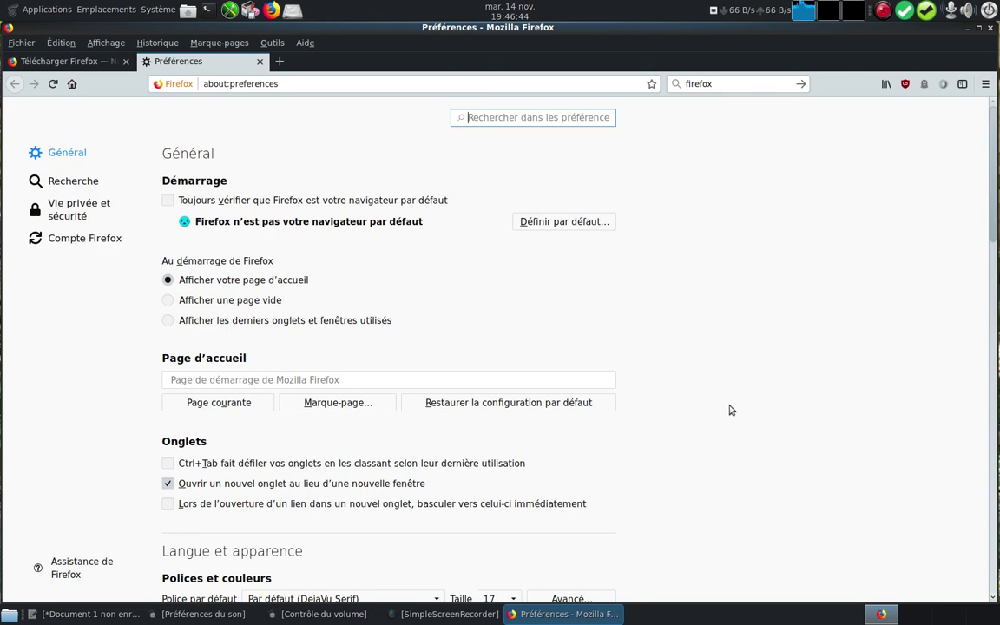
scroll(730, 416, "down", 1)
scroll(730, 416, "down", 1)
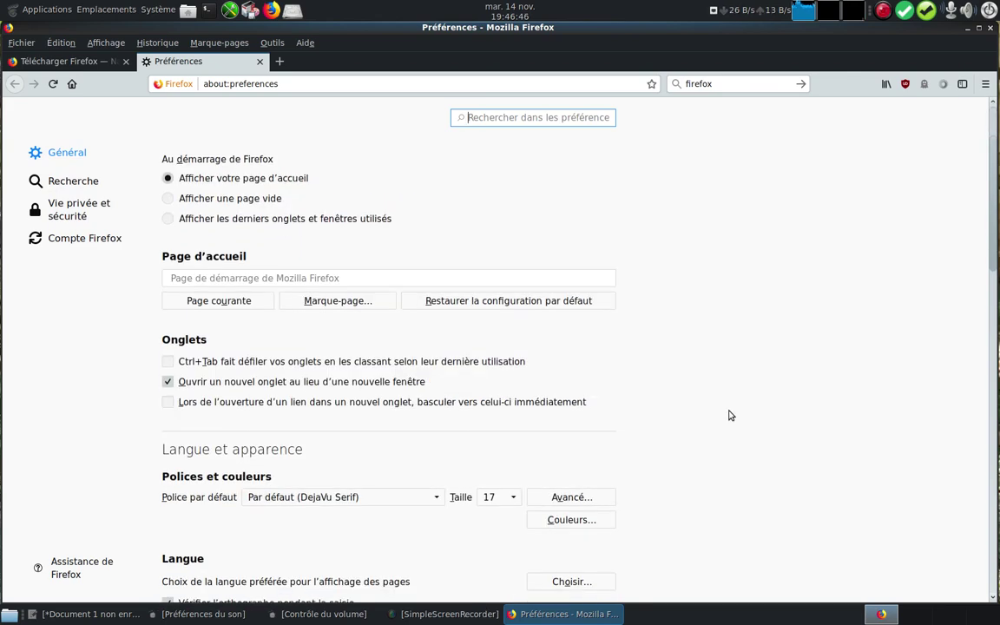
scroll(729, 416, "down", 1)
scroll(729, 416, "down", 1)
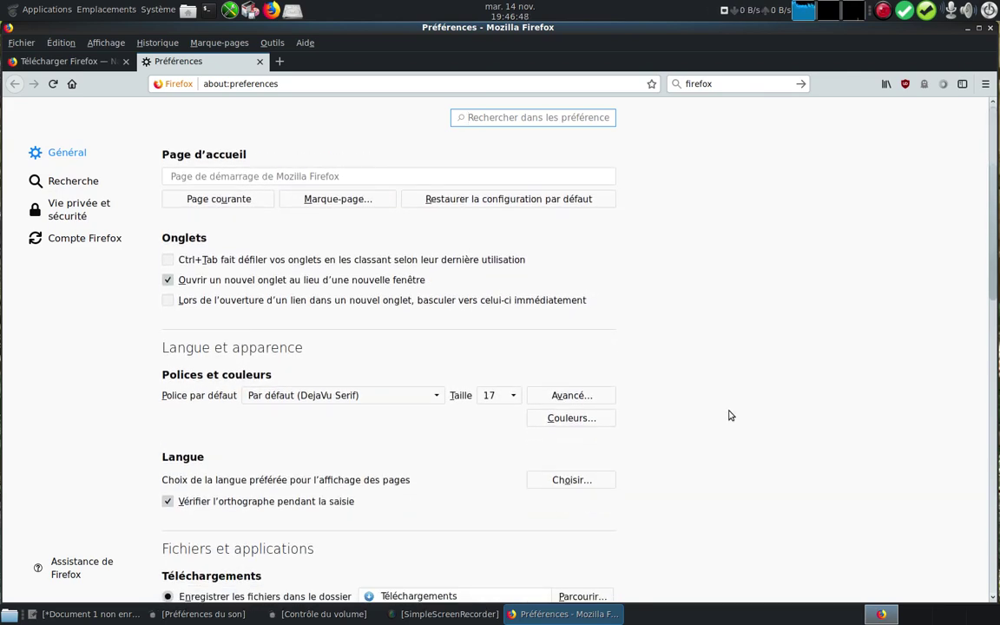
scroll(730, 416, "up", 2)
scroll(729, 416, "down", 1)
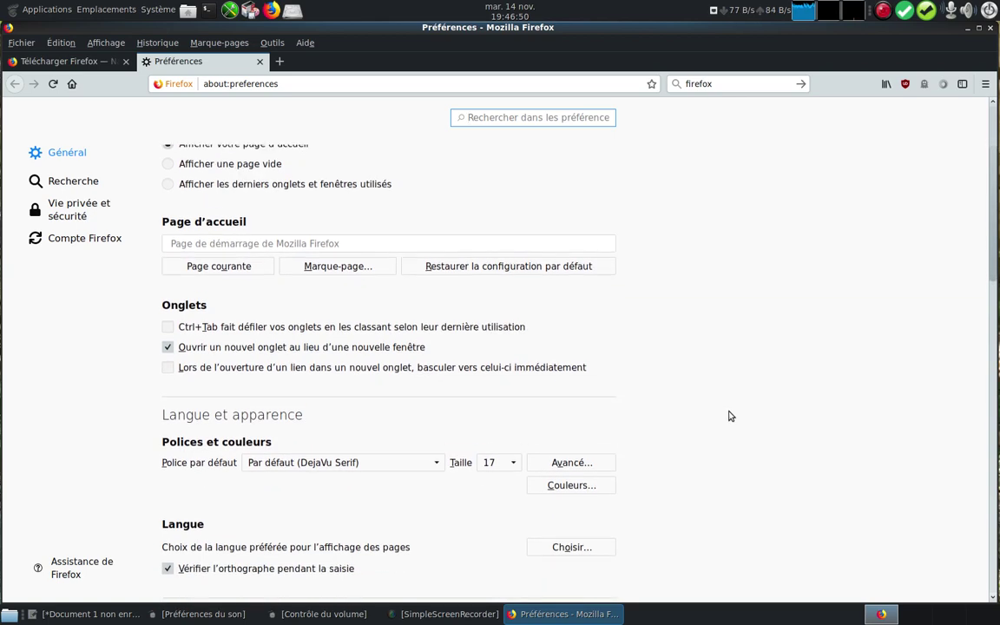
scroll(729, 416, "down", 1)
scroll(729, 416, "down", 1)
scroll(730, 416, "down", 1)
scroll(729, 416, "down", 2)
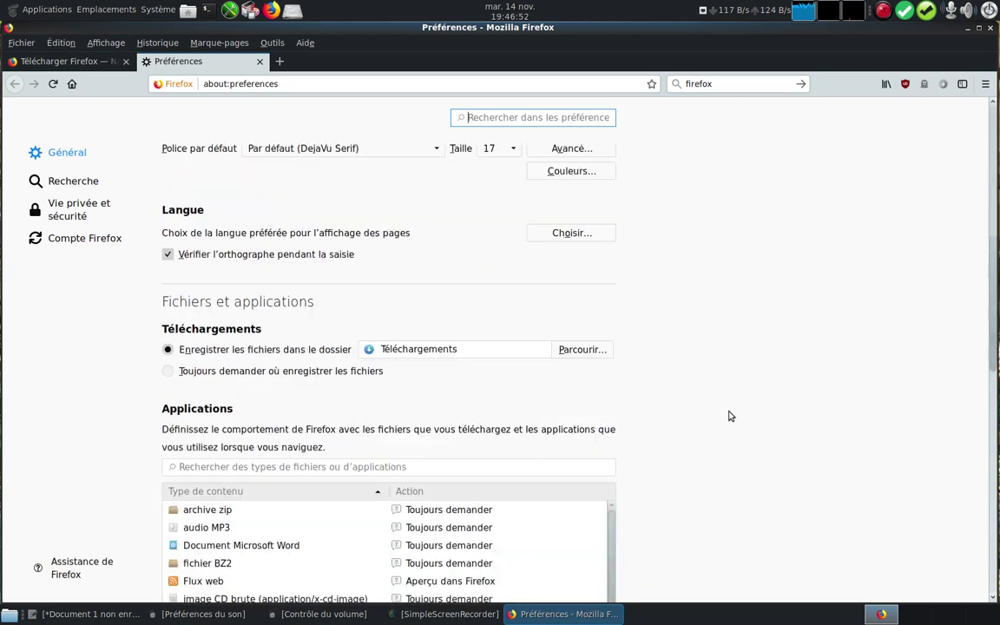
scroll(729, 416, "down", 2)
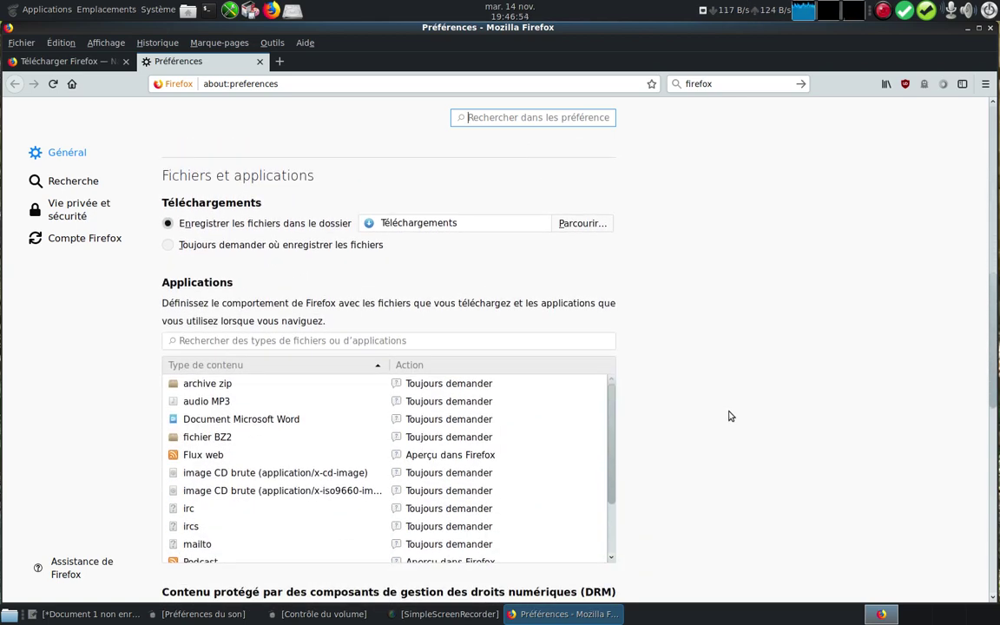
scroll(730, 416, "down", 4)
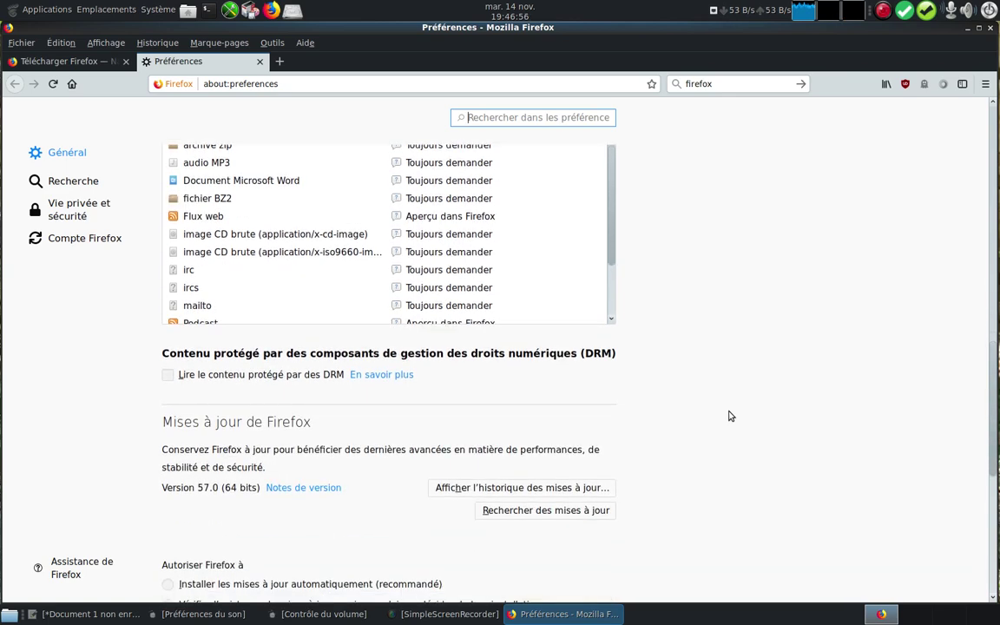
scroll(729, 416, "down", 3)
scroll(729, 416, "down", 2)
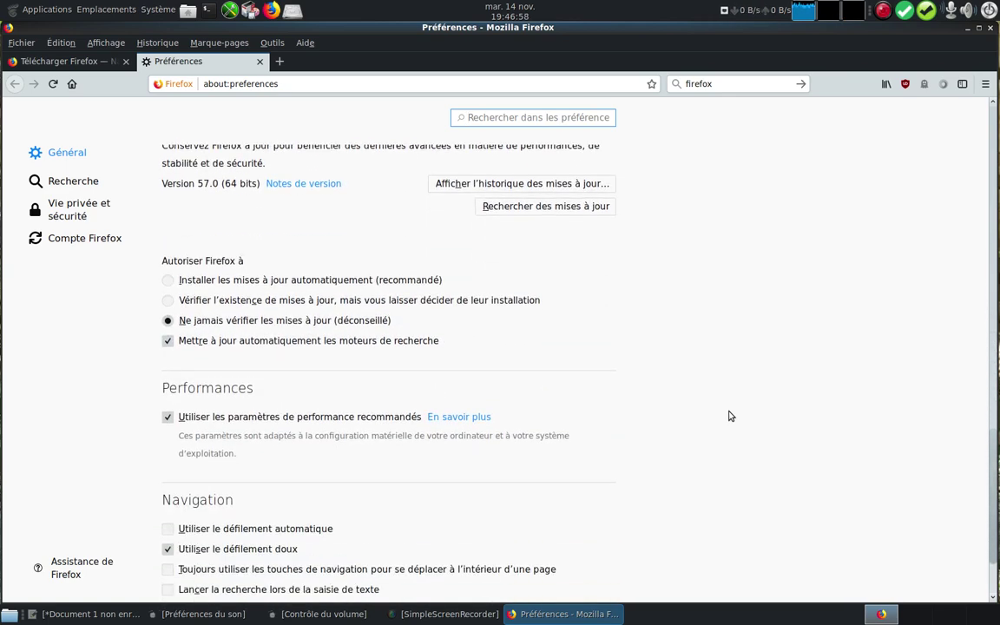
scroll(730, 416, "down", 1)
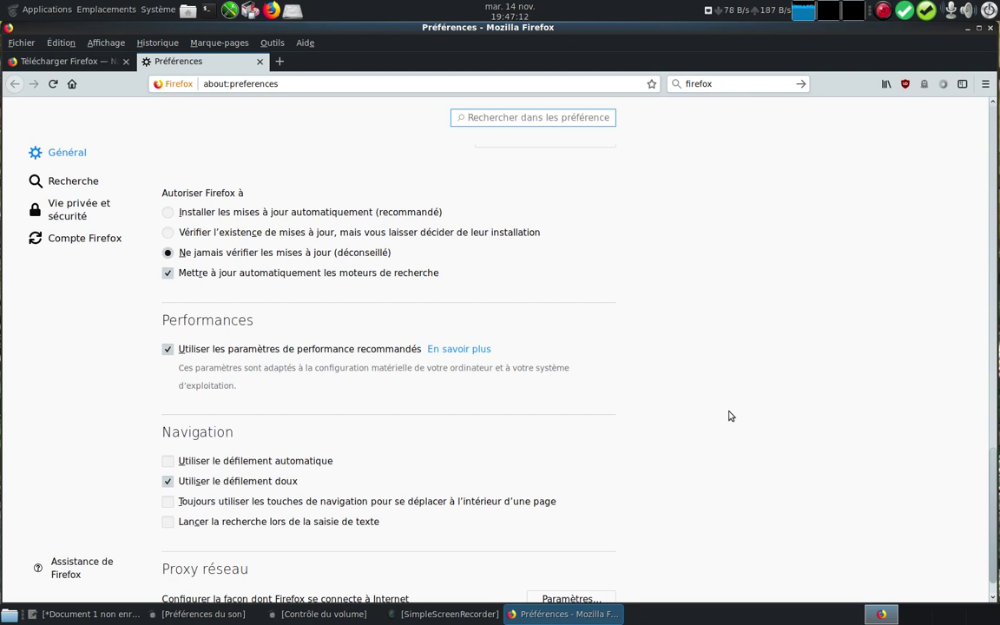
- Open the Performances 'En savoir plus' help link in a new background tab
right_click(463, 351)
left_click(521, 361)
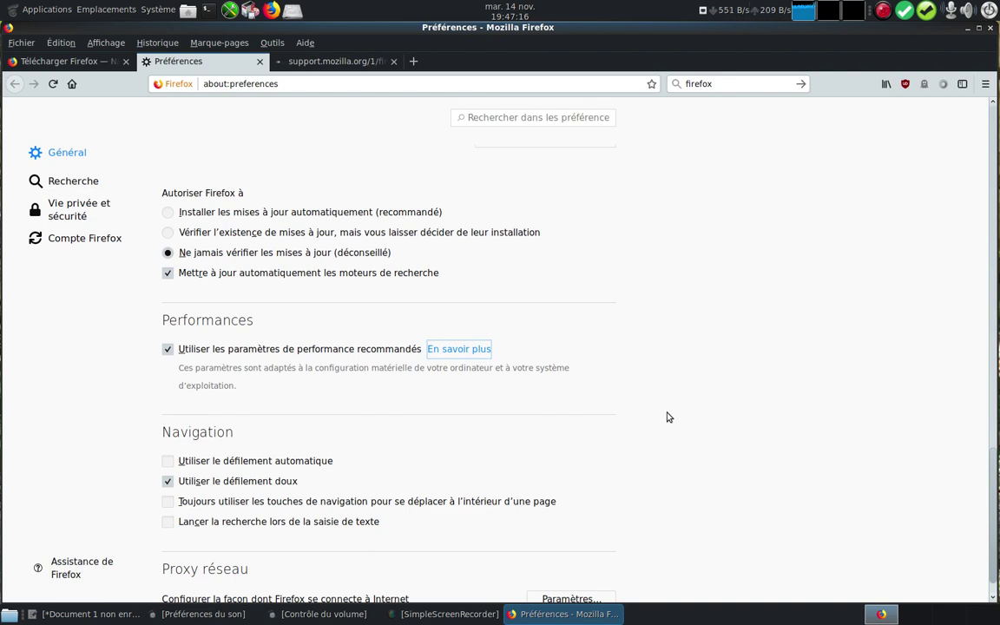
scroll(670, 422, "down", 1)
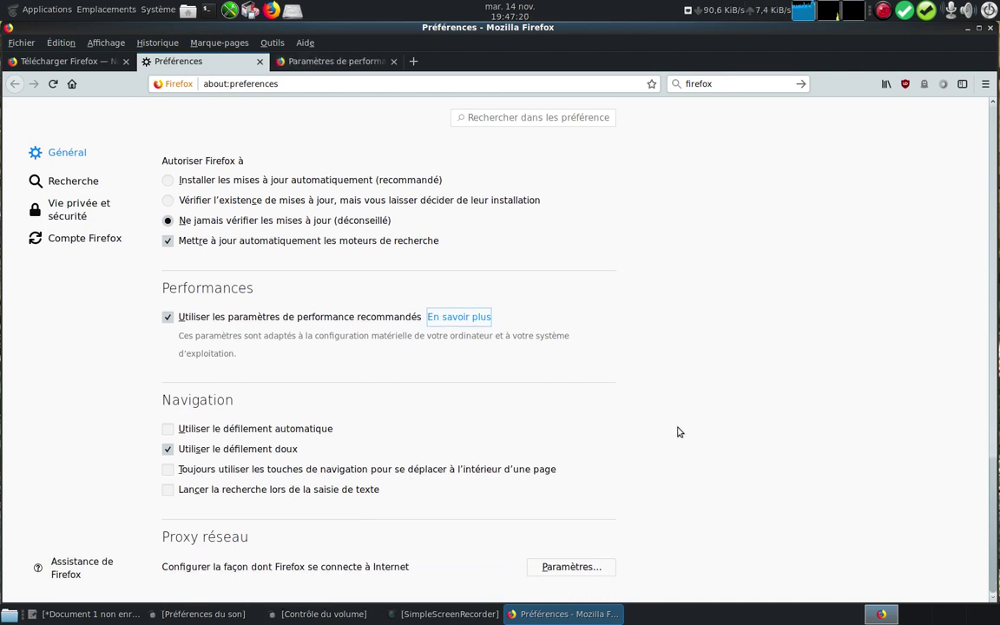
- In Recherche preferences, toggle the search bar layouts, ending with 'Ajouter la barre de recherche' selected
left_click(90, 183)
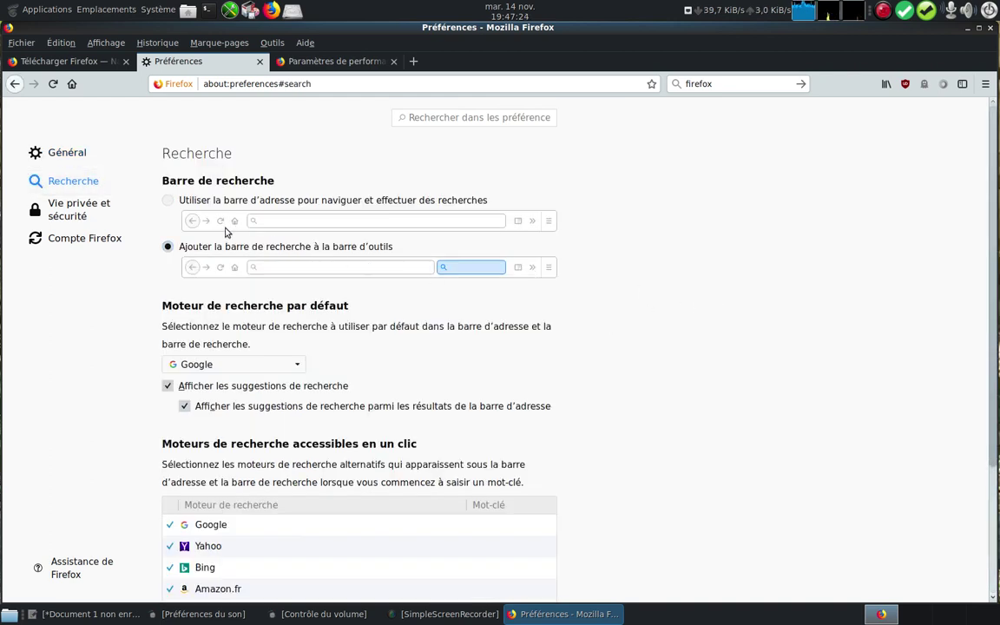
left_click(169, 202)
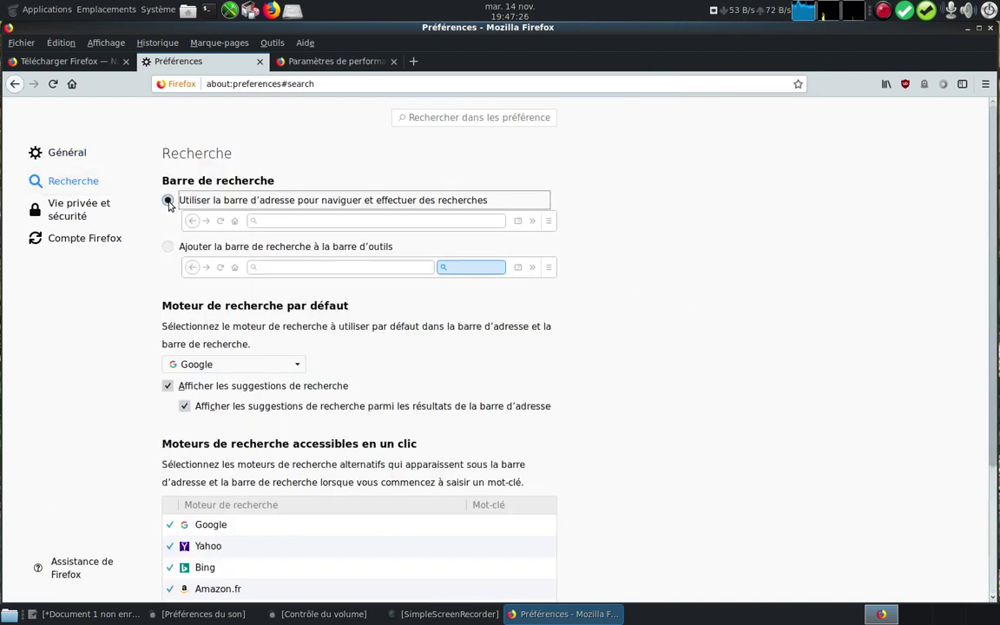
left_click(167, 246)
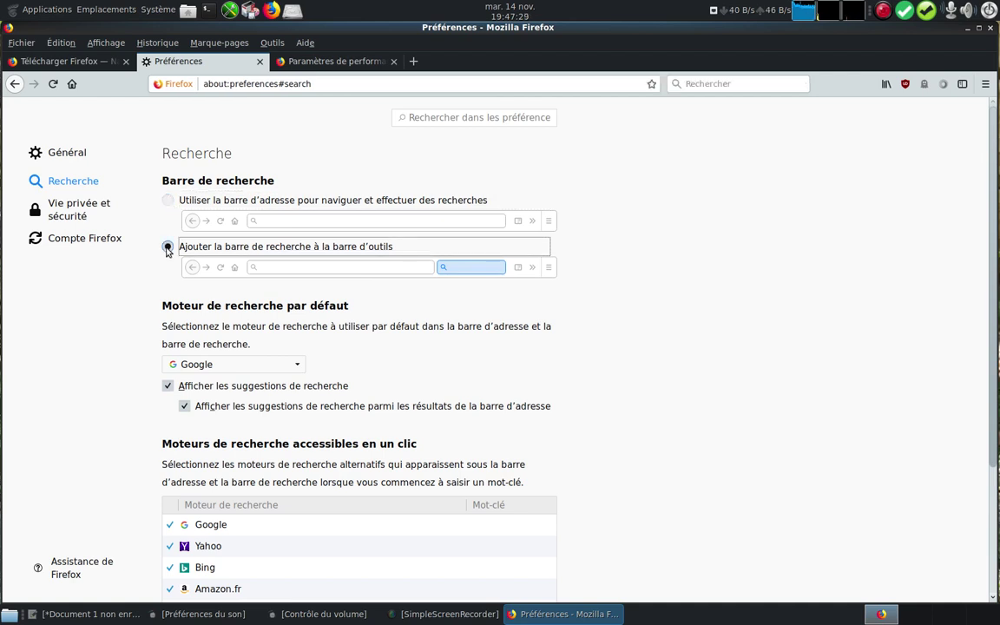
left_click(167, 200)
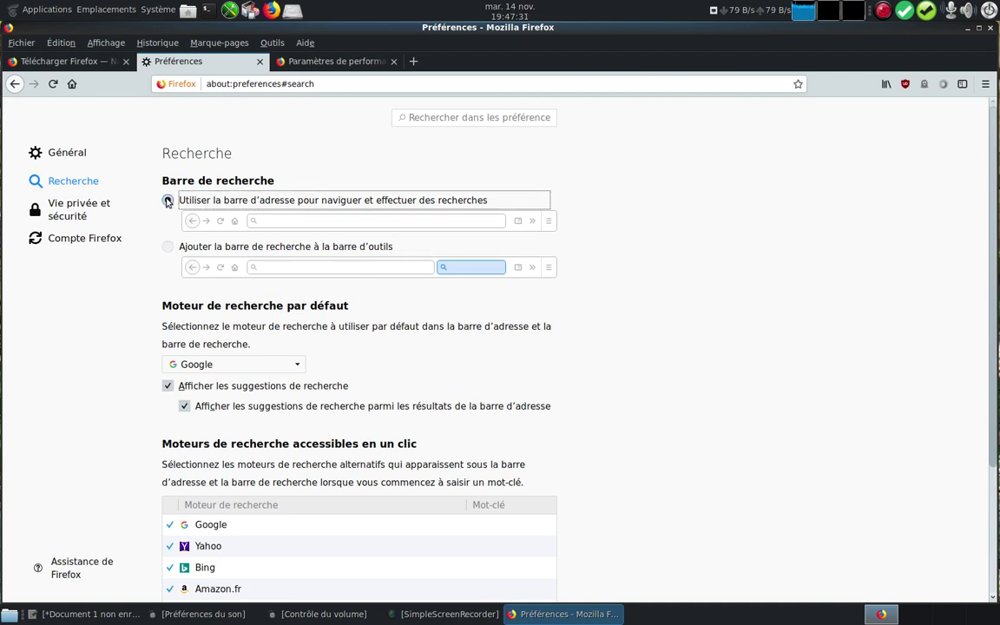
left_click(168, 247)
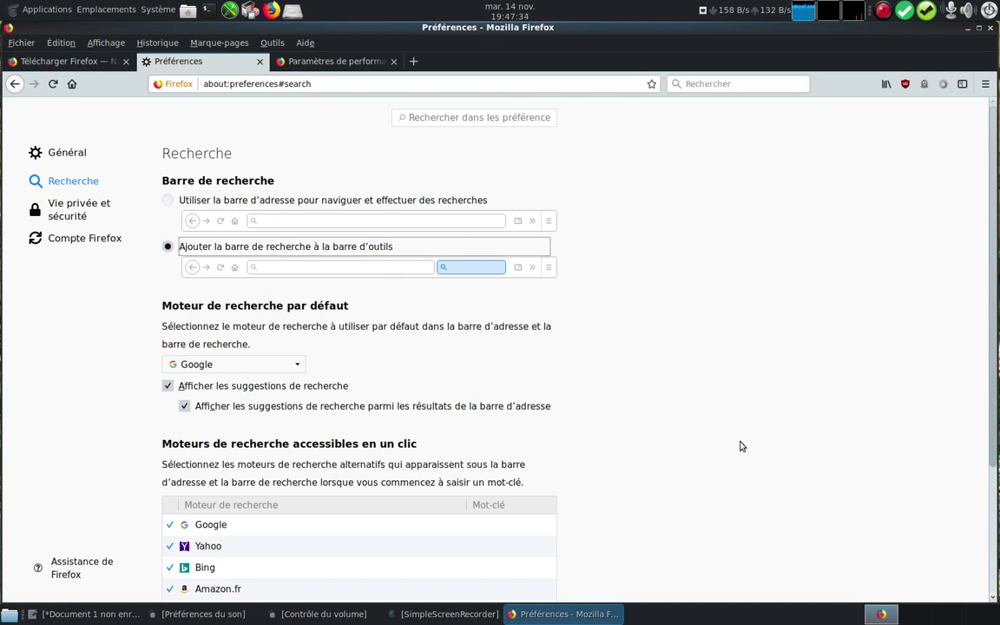
scroll(741, 457, "down", 1)
scroll(741, 457, "down", 2)
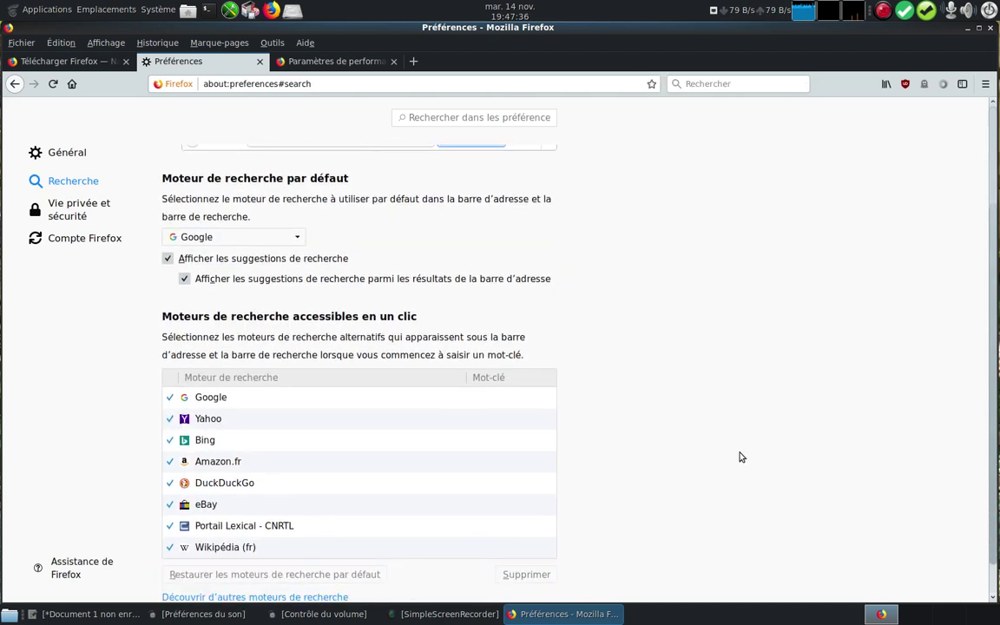
- Under Vie privée et sécurité, tick sending technical/interaction data and crash reports to Mozilla
left_click(87, 209)
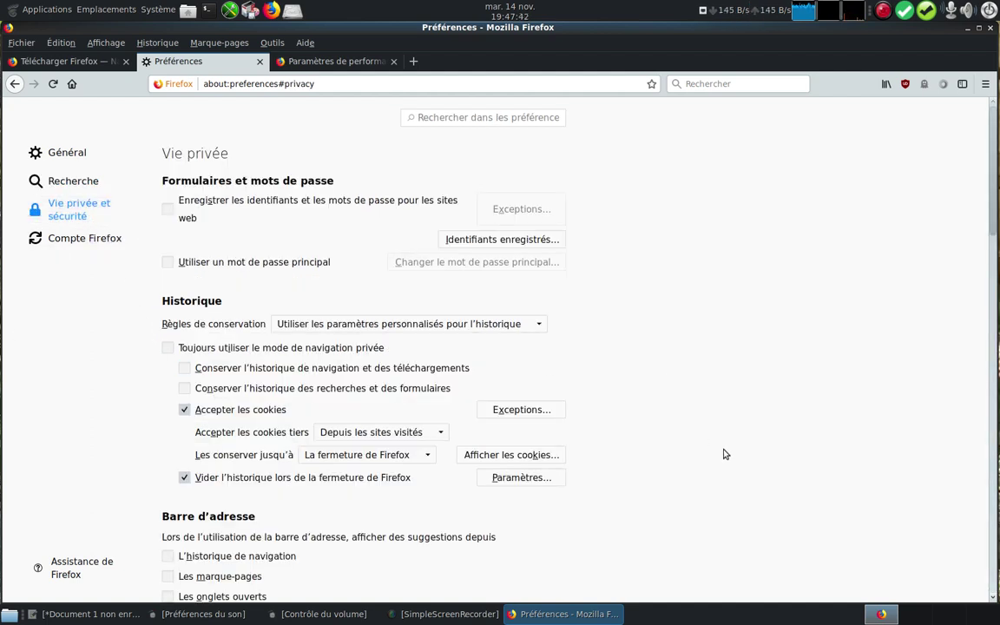
scroll(726, 454, "down", 2)
scroll(726, 455, "down", 3)
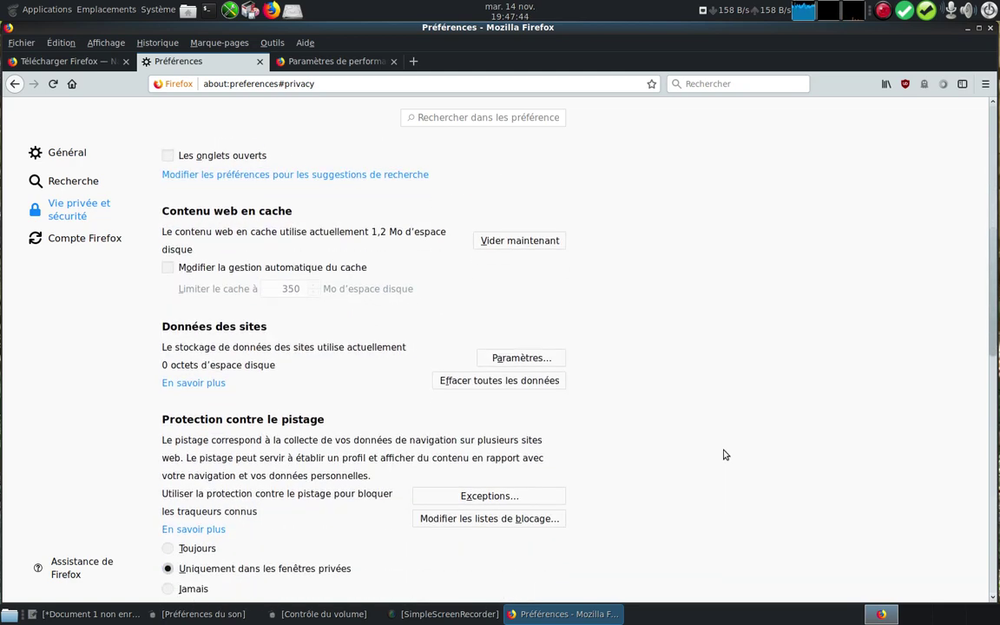
scroll(726, 454, "down", 2)
scroll(726, 454, "down", 1)
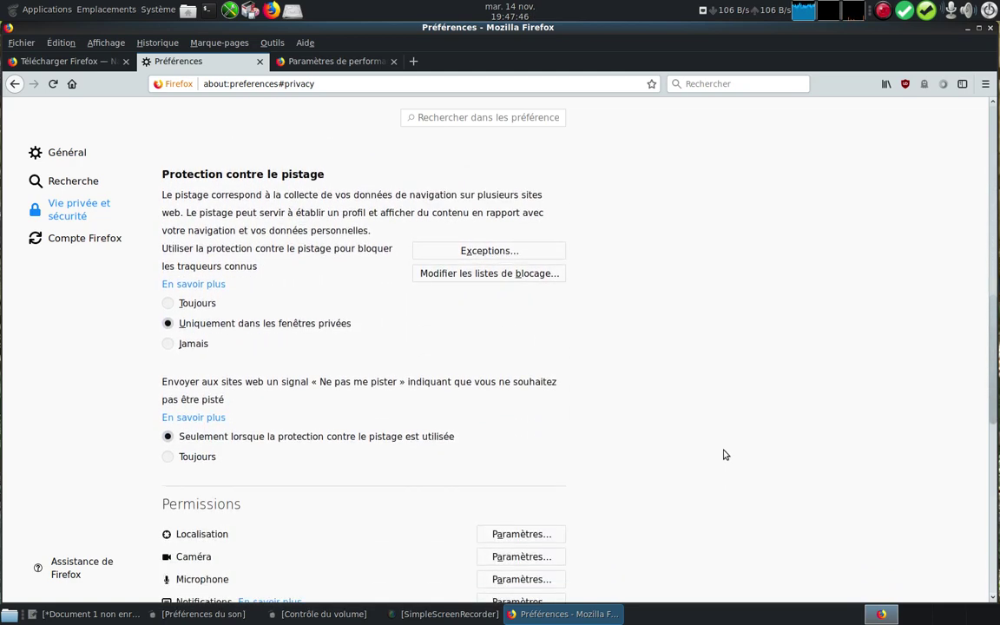
scroll(726, 454, "down", 2)
scroll(726, 454, "down", 1)
scroll(726, 454, "down", 1)
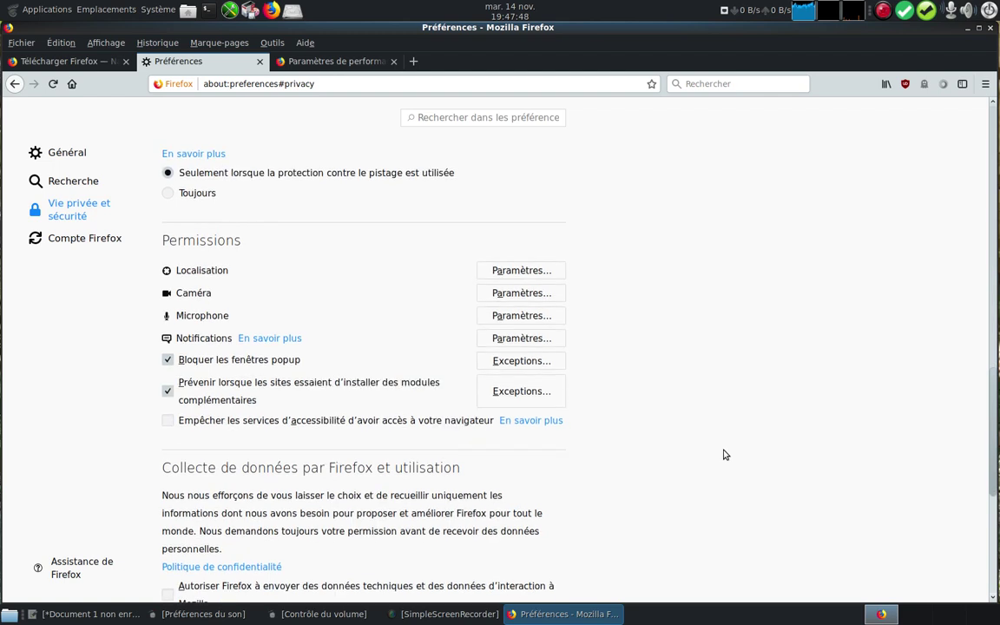
scroll(726, 454, "down", 1)
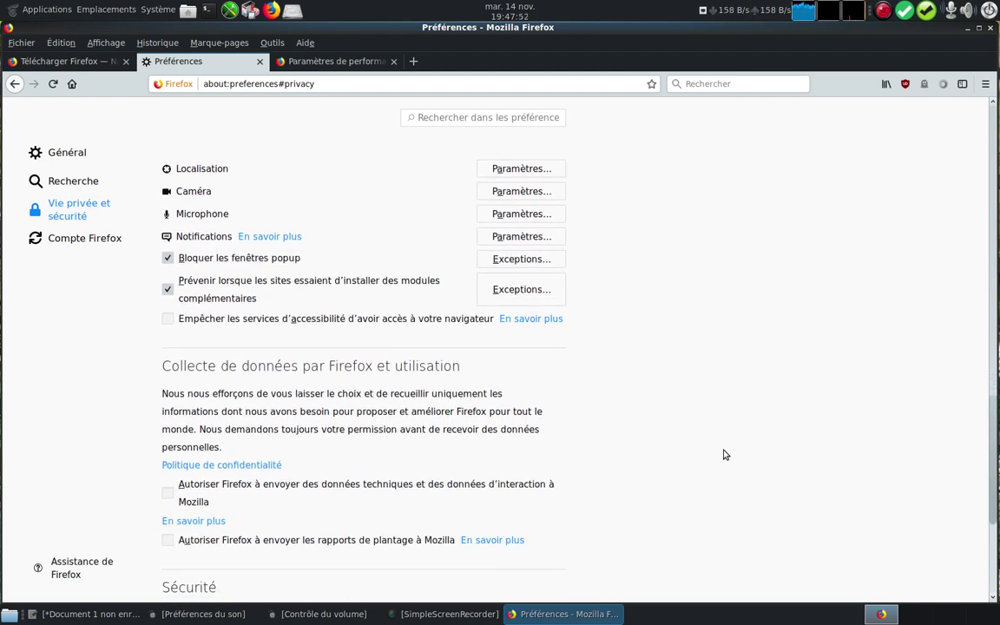
scroll(726, 454, "down", 1)
scroll(726, 454, "down", 1)
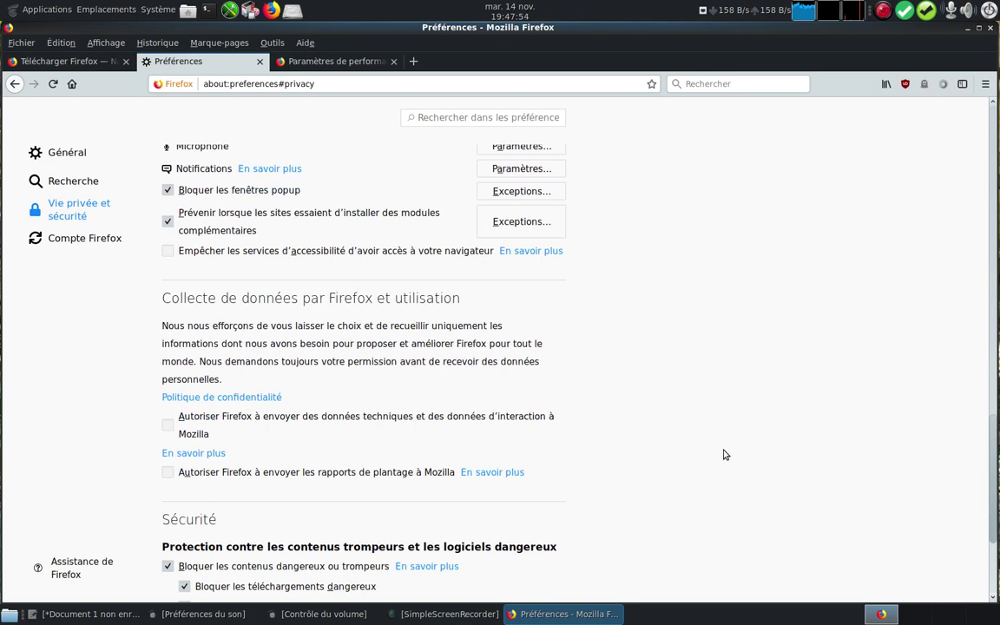
scroll(726, 454, "down", 1)
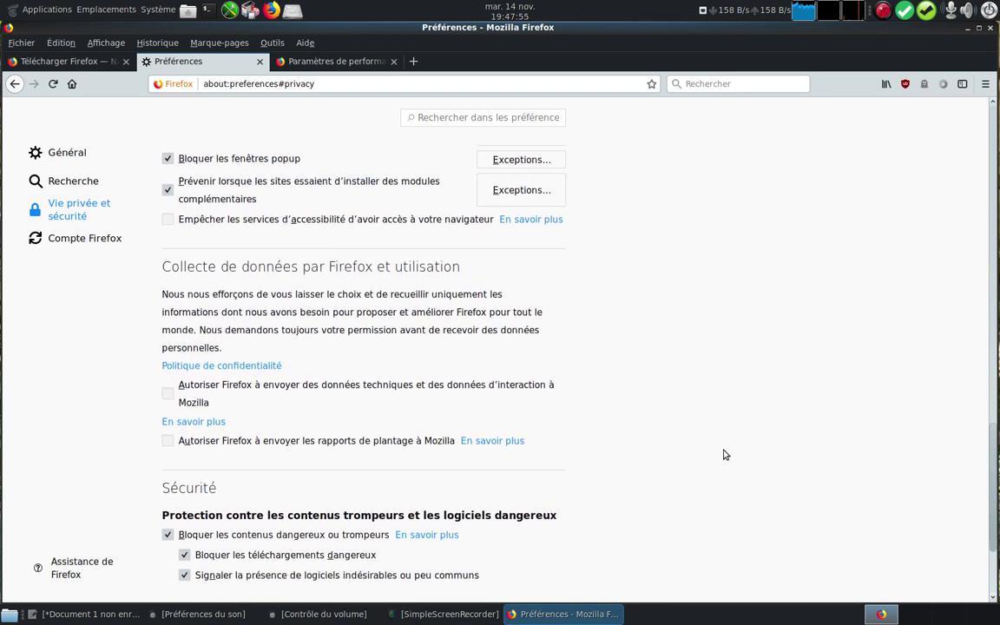
left_click(167, 392)
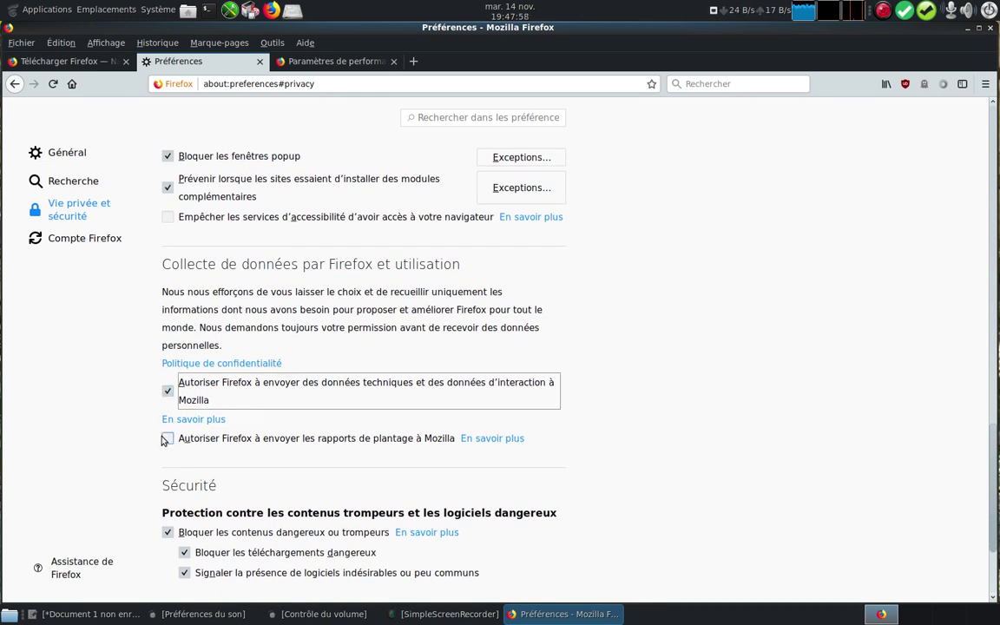
left_click(167, 438)
scroll(714, 462, "down", 2)
scroll(717, 473, "down", 2)
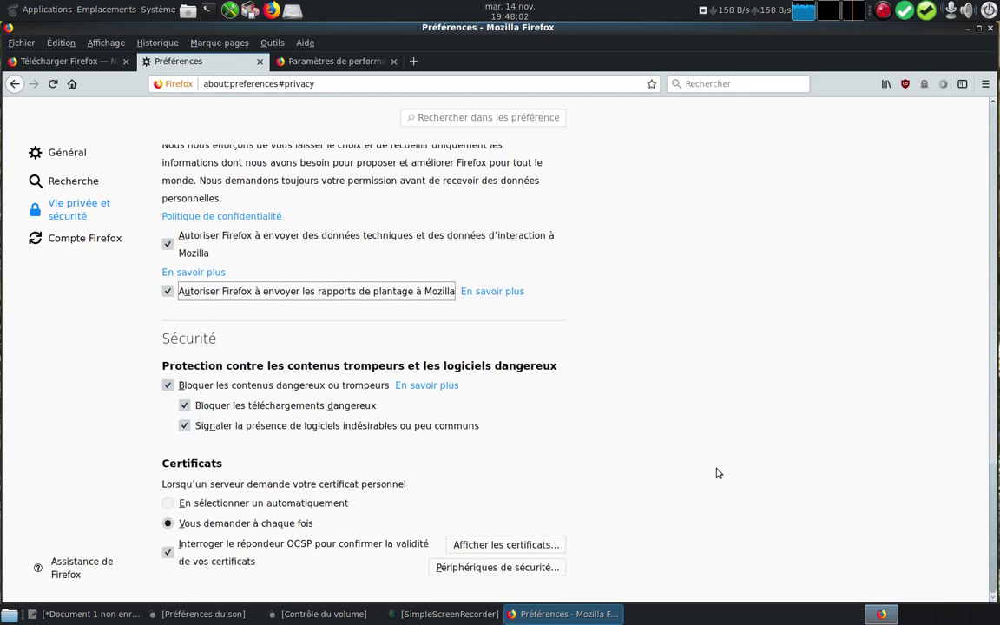
- Show the Compte Firefox sync preferences and look through the Édition menu
left_click(80, 241)
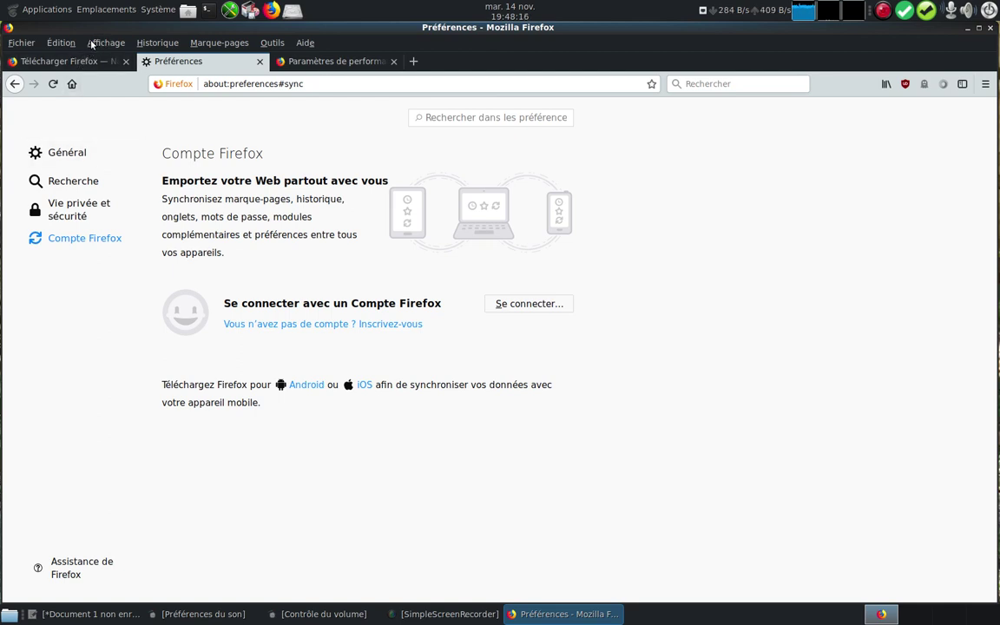
left_click(63, 42)
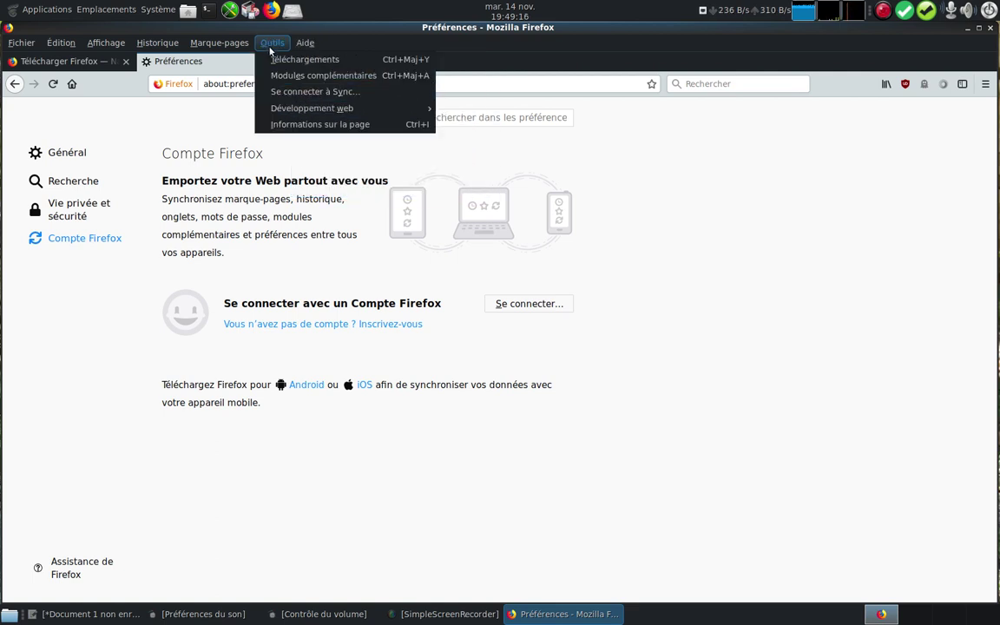
- Open the add-ons manager, browse the Catalogue recommendations, then list the installed extensions
left_click(294, 76)
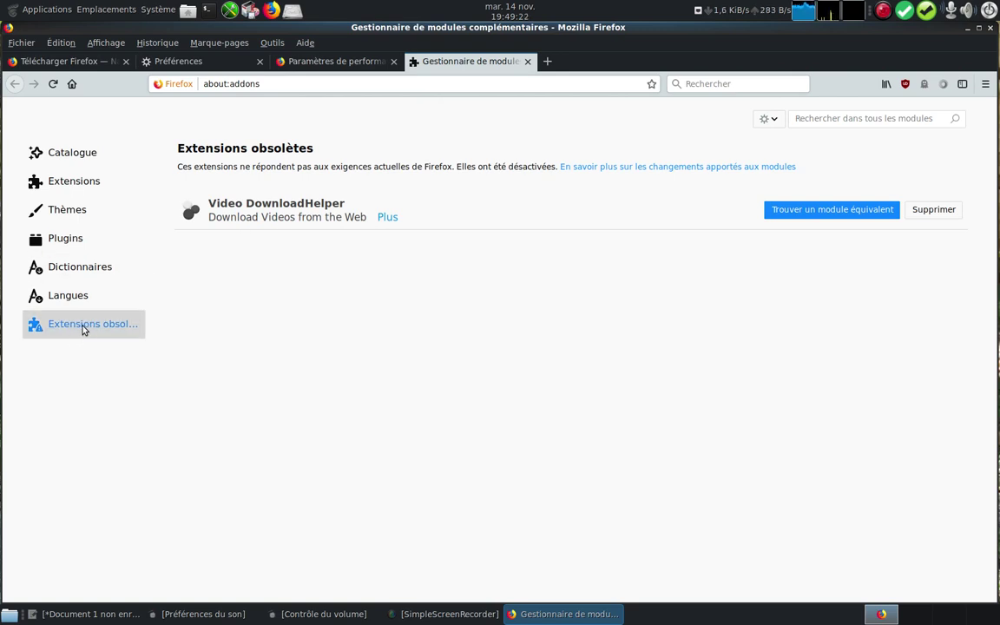
left_click(71, 152)
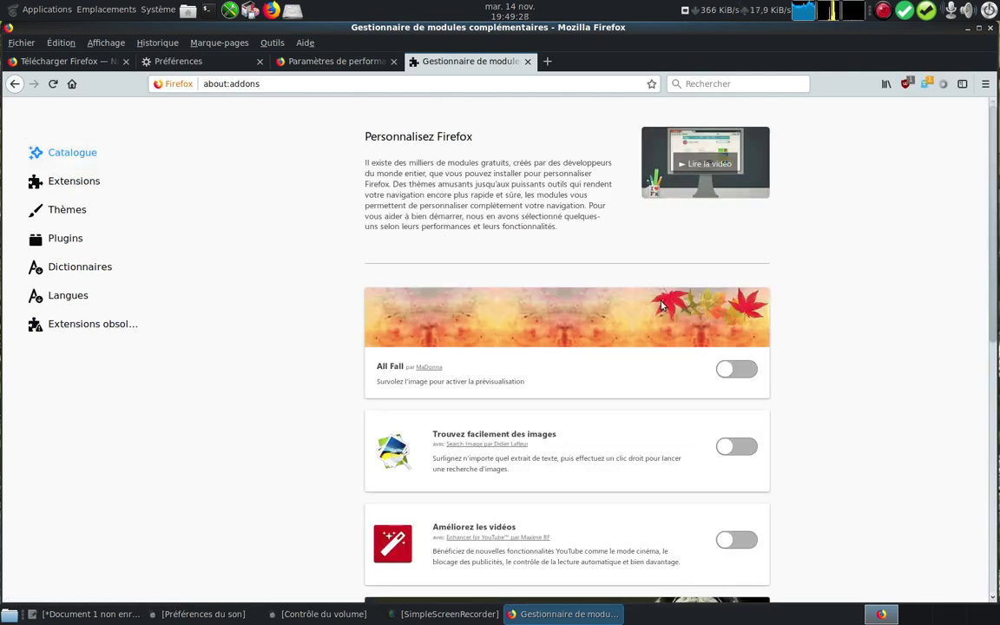
scroll(808, 378, "down", 4)
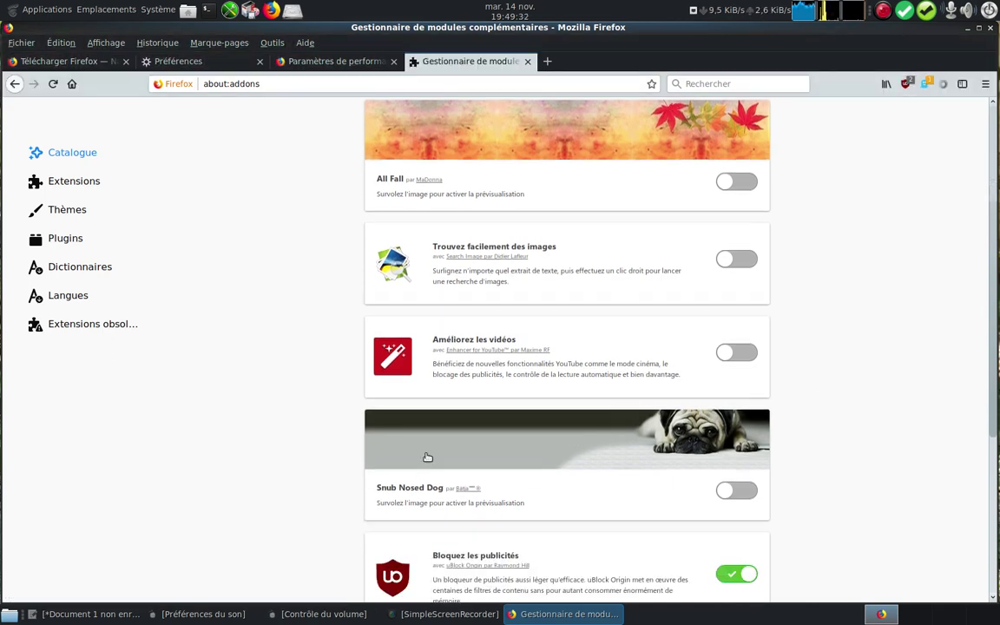
mouse_move(567, 439)
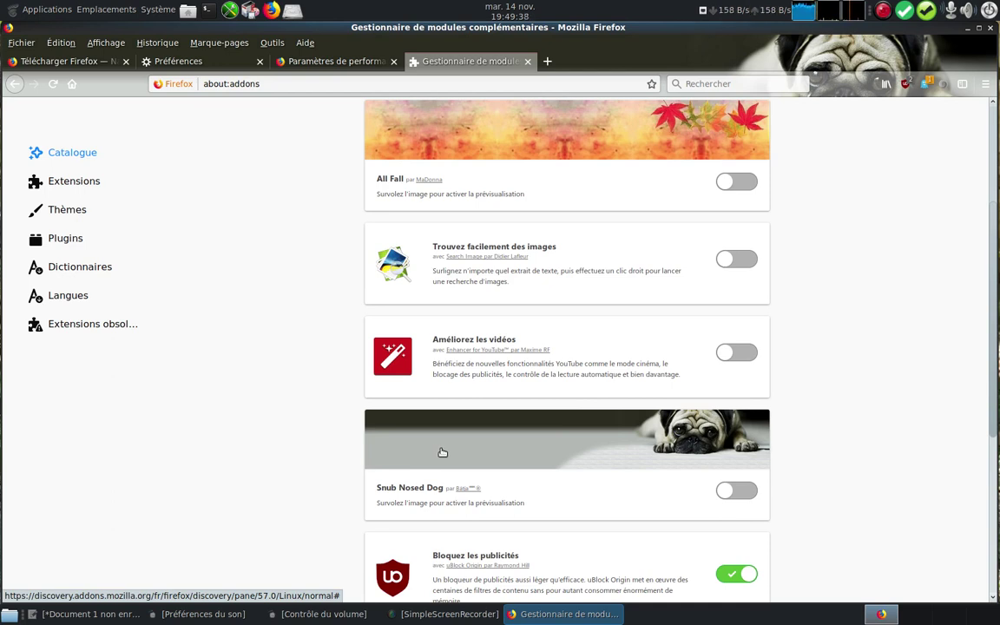
left_click(476, 276)
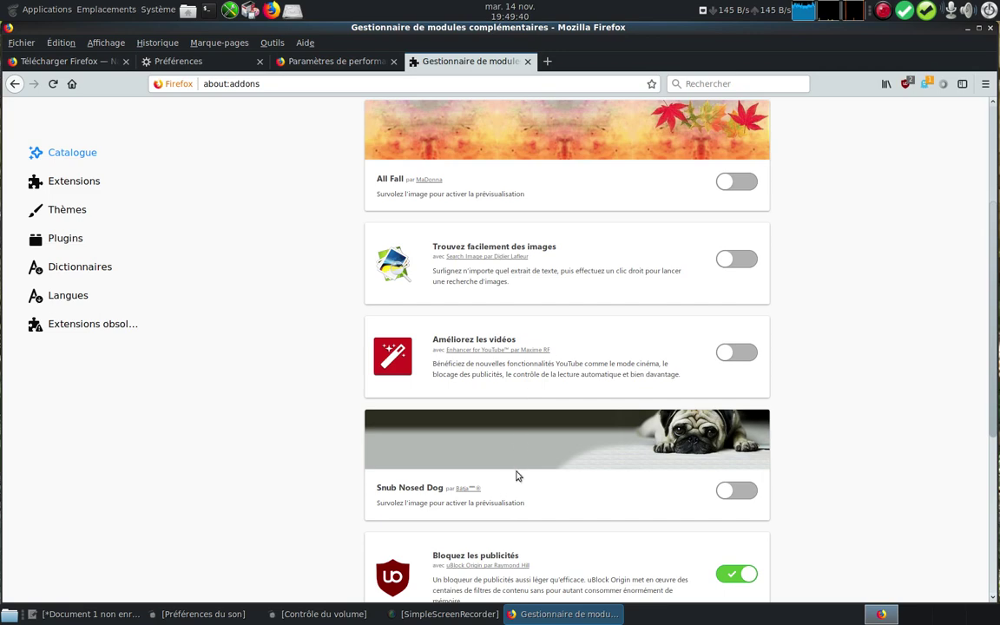
scroll(538, 447, "down", 4)
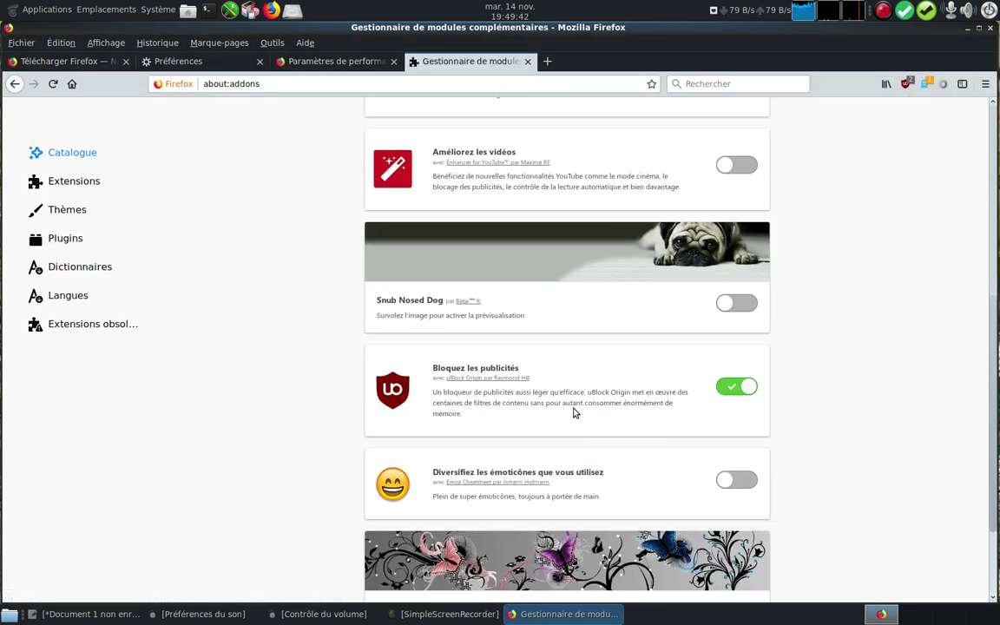
scroll(573, 414, "down", 3)
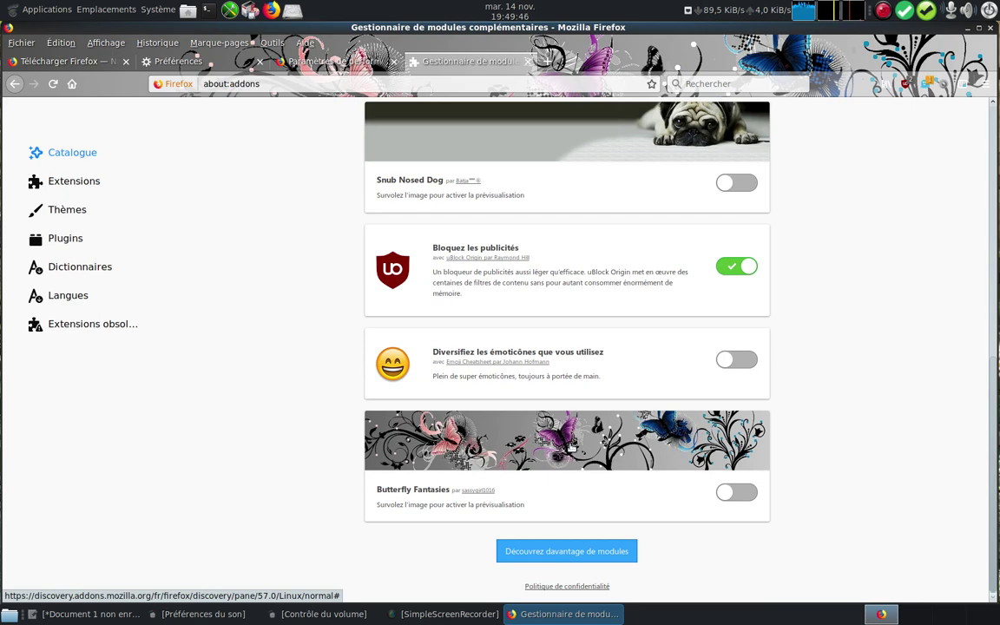
left_click(76, 182)
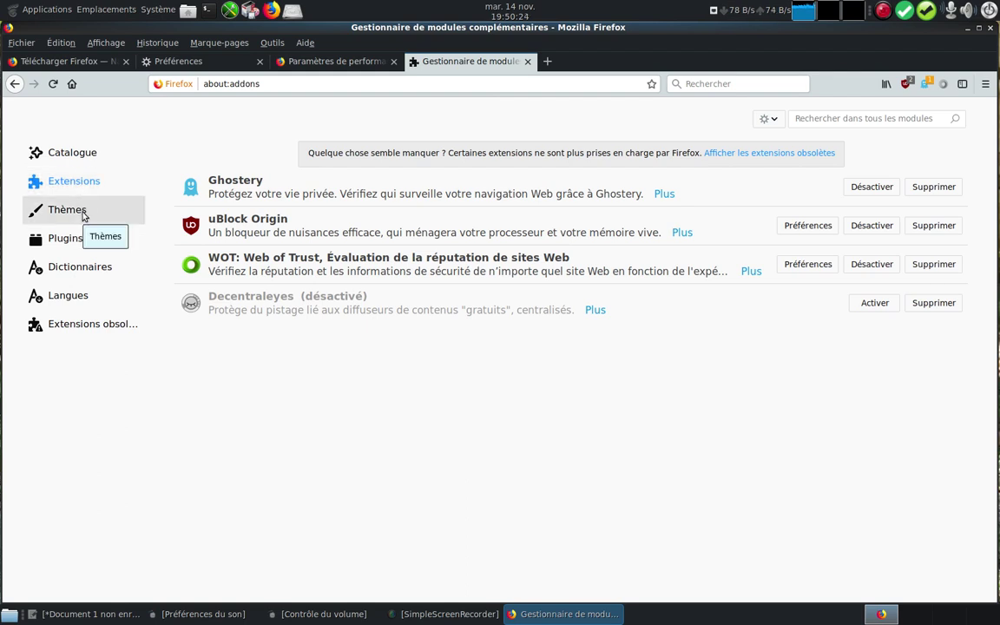
- Check Thèmes, Plugins, Dictionnaires and Langues, ending on Extensions obsolètes with Video DownloadHelper
left_click(84, 216)
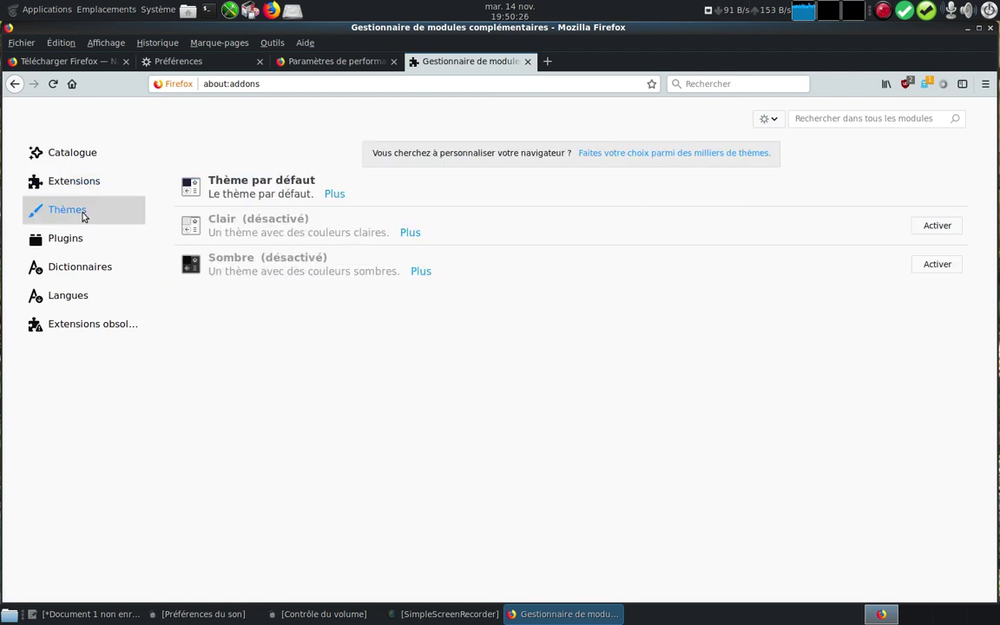
left_click(87, 247)
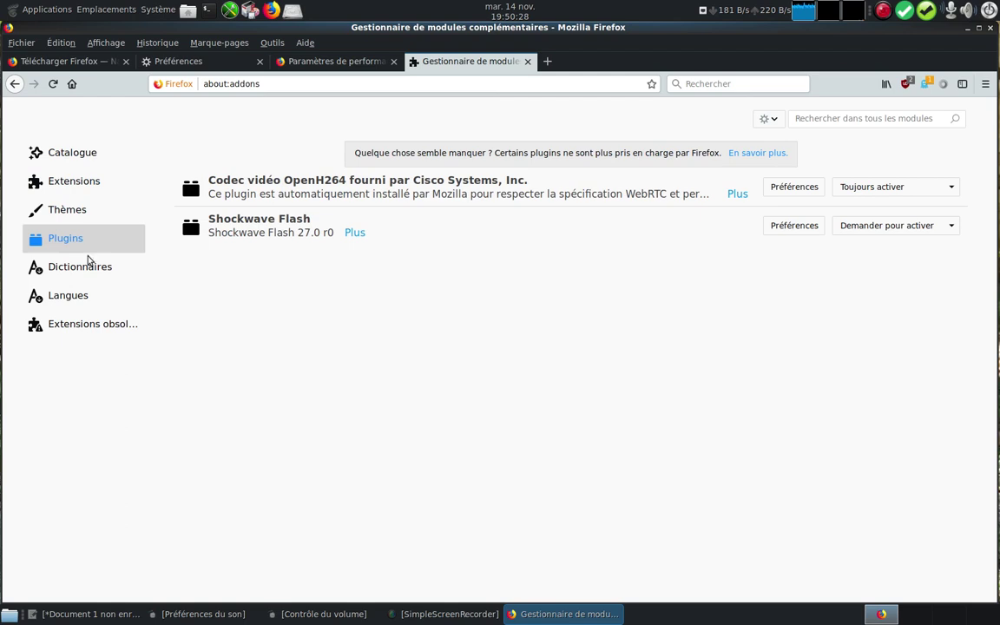
left_click(86, 277)
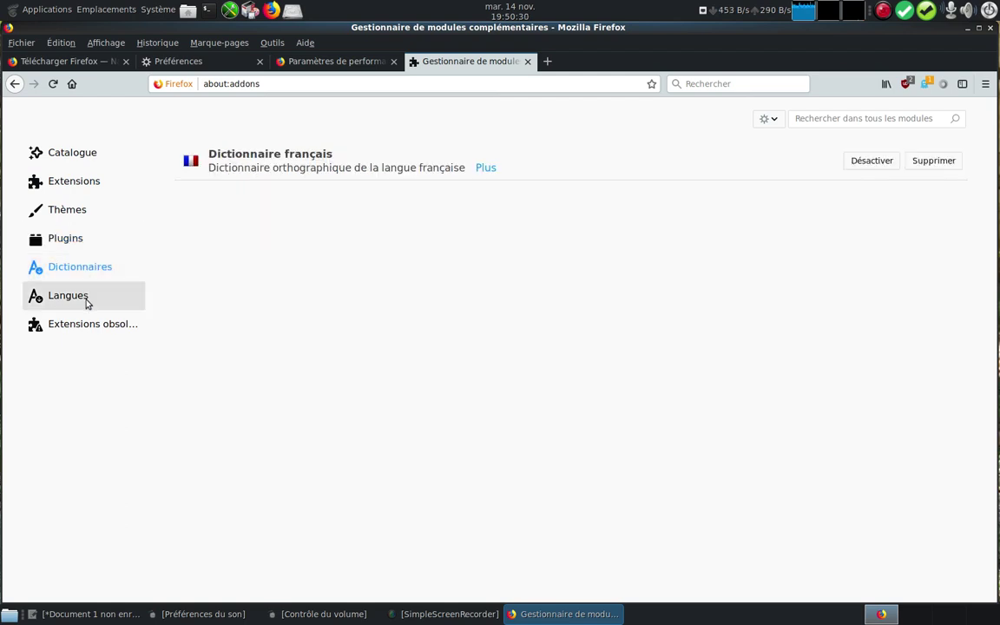
left_click(86, 301)
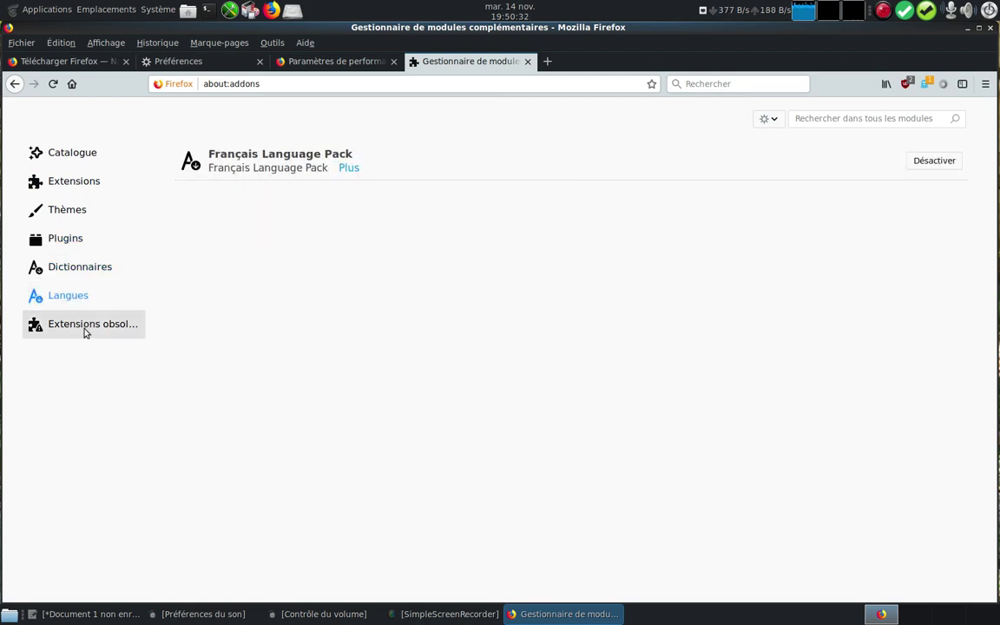
left_click(85, 332)
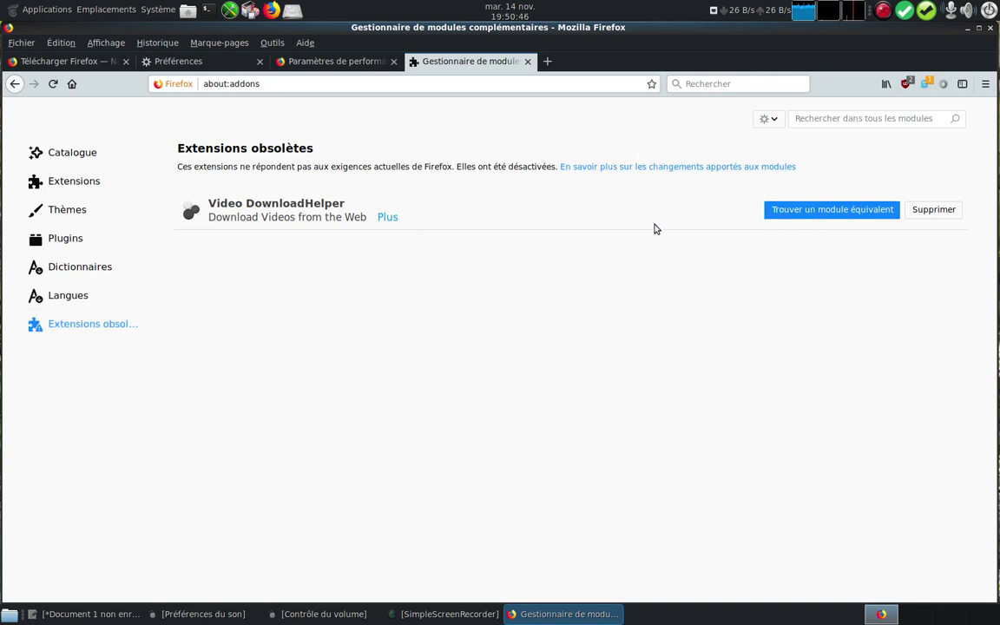
left_click(831, 209)
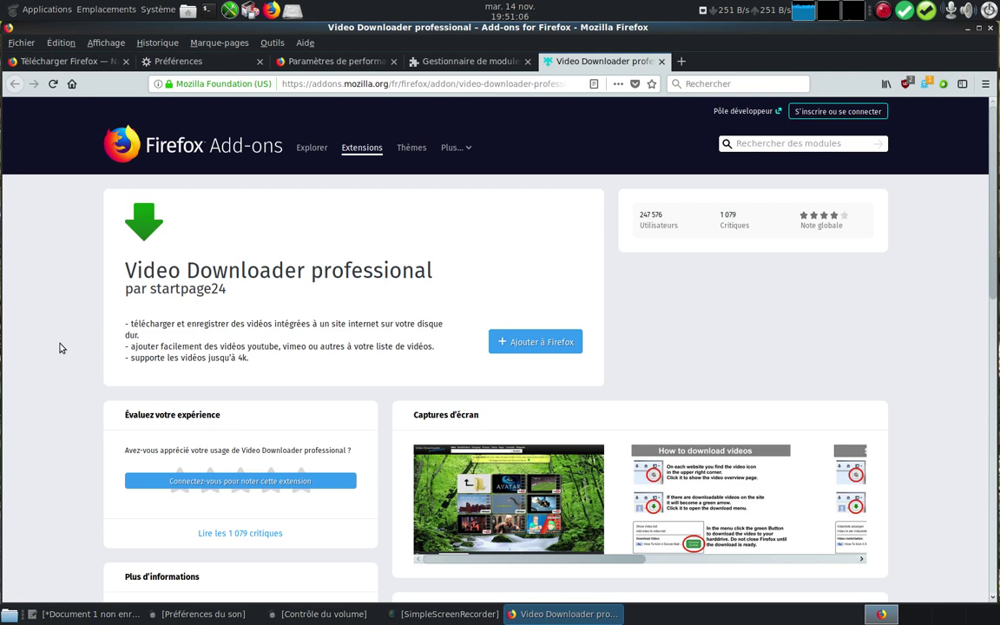
scroll(70, 379, "down", 5)
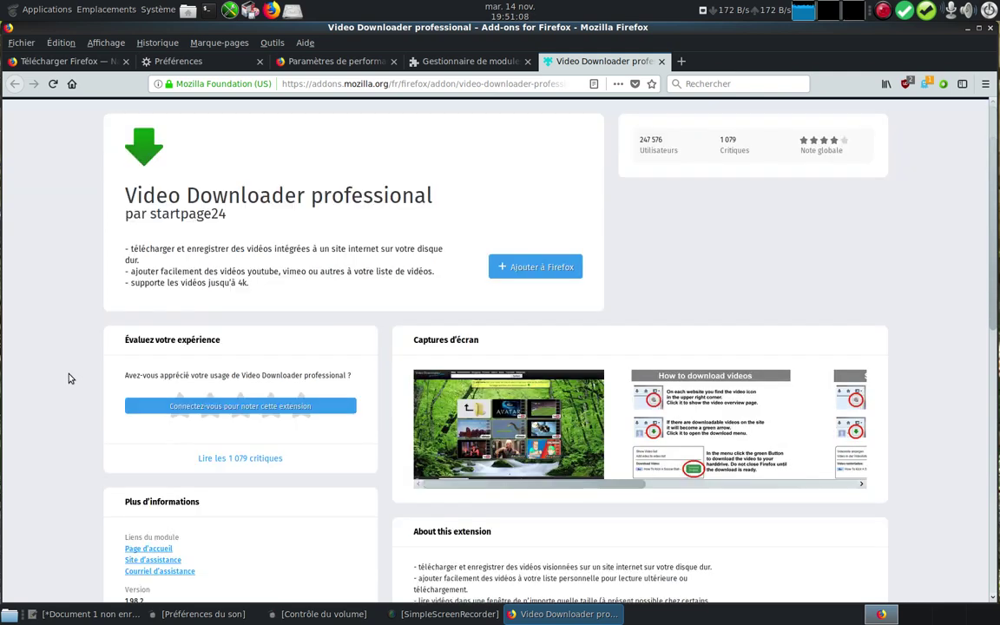
scroll(70, 378, "down", 1)
scroll(70, 379, "up", 3)
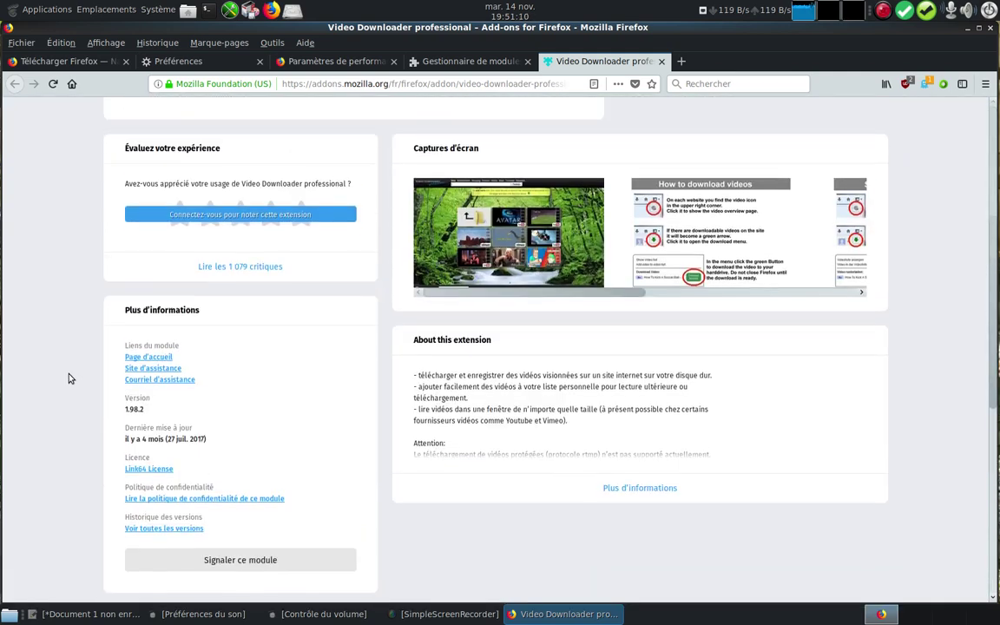
scroll(73, 373, "up", 3)
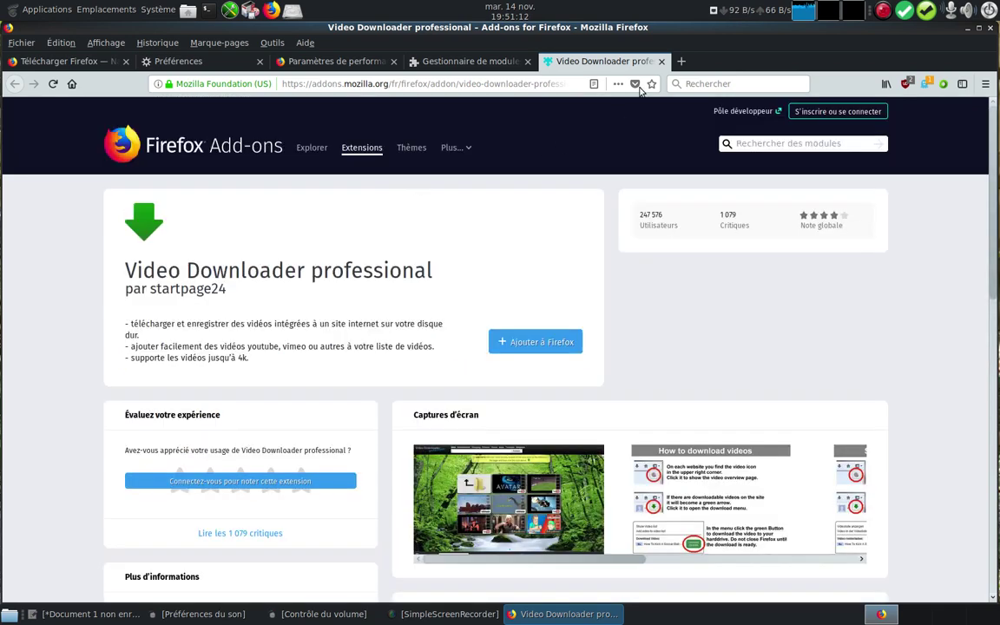
middle_click(595, 57)
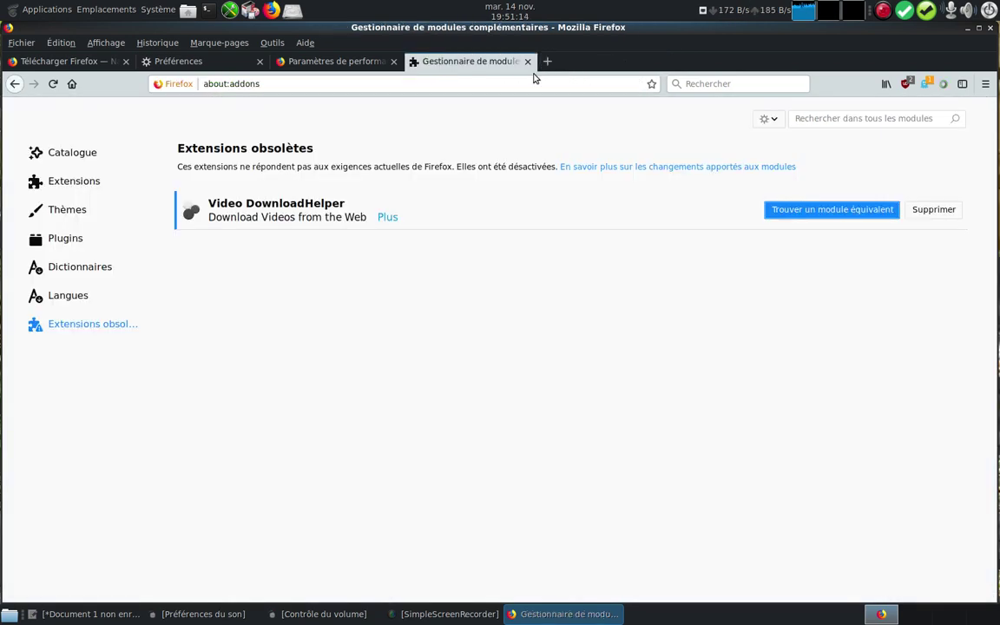
- Close the add-ons manager tab, read the Paramètres de performance article, then close its tab
left_click(528, 62)
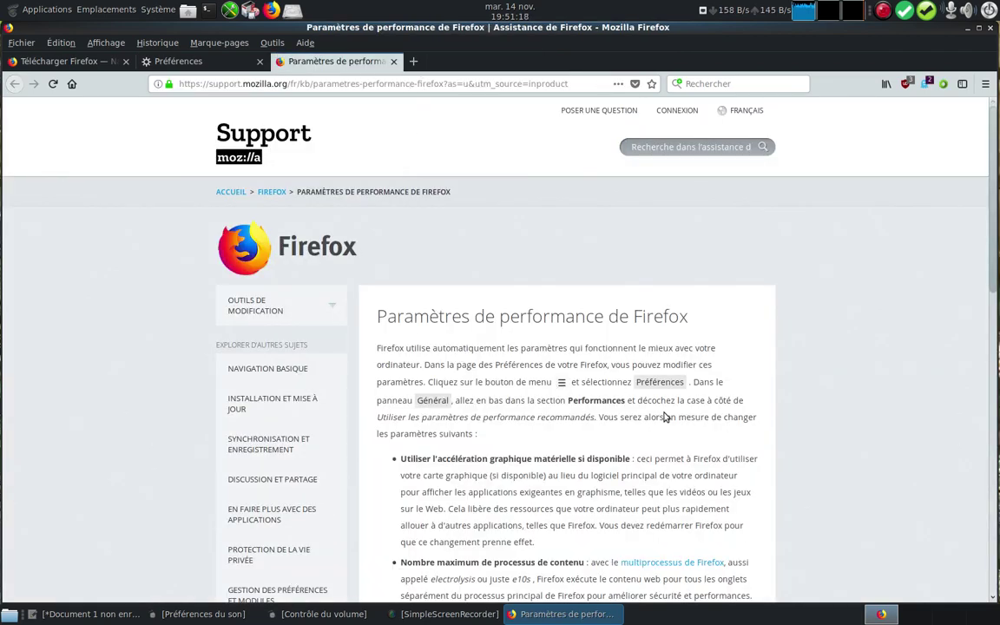
scroll(662, 413, "down", 8)
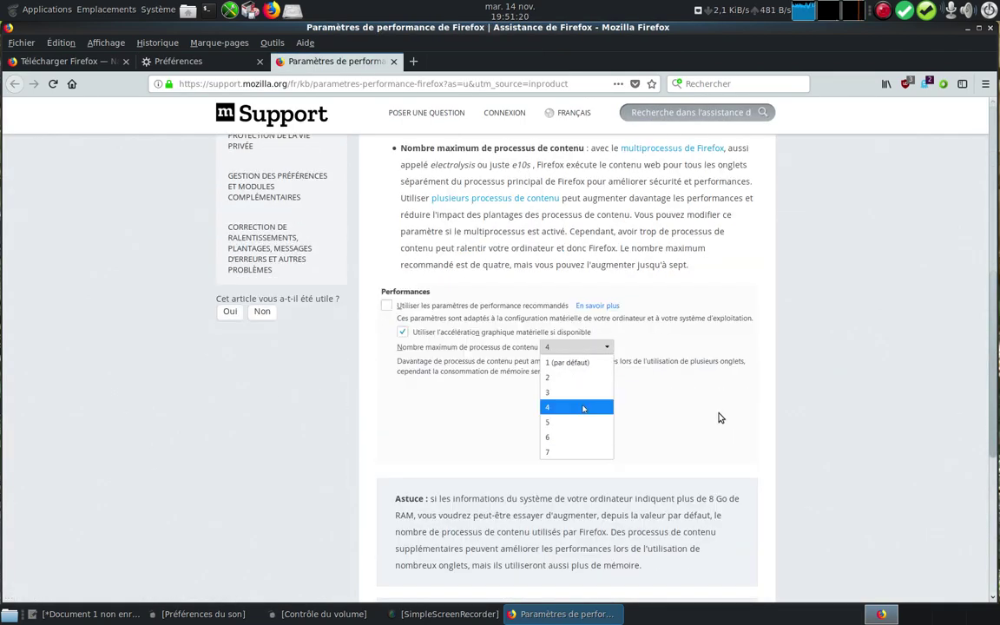
scroll(719, 418, "up", 3)
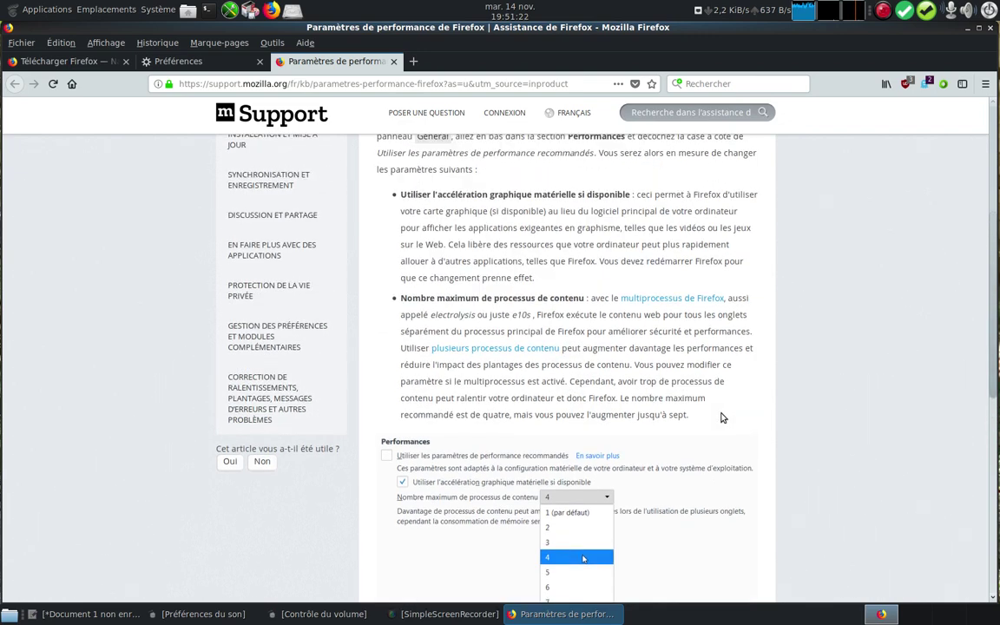
scroll(720, 417, "up", 3)
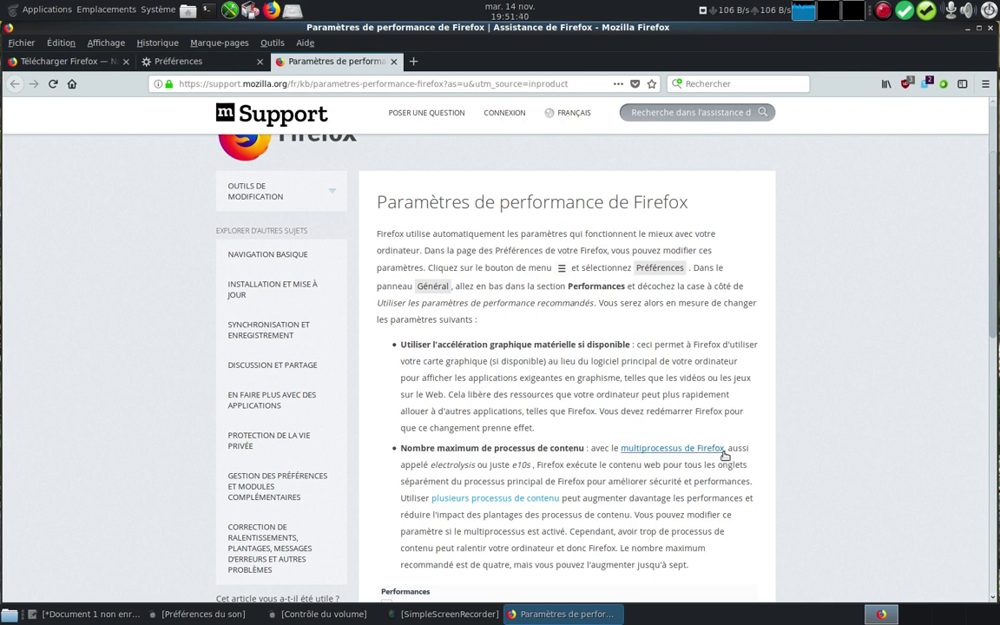
scroll(738, 460, "down", 3)
scroll(740, 469, "down", 2)
scroll(742, 470, "down", 2)
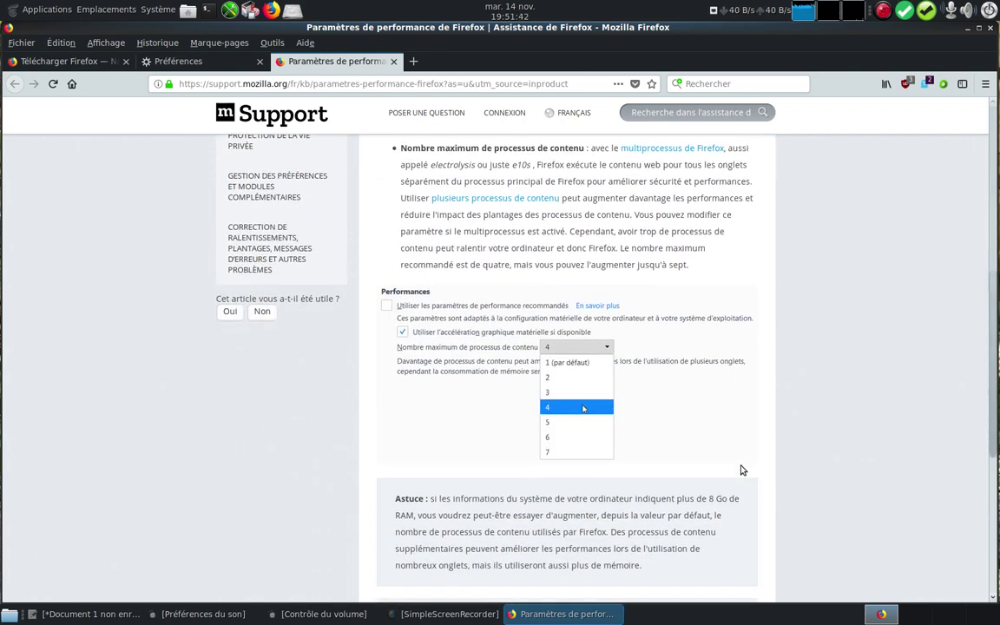
scroll(743, 470, "down", 3)
scroll(743, 470, "down", 2)
scroll(743, 469, "up", 4)
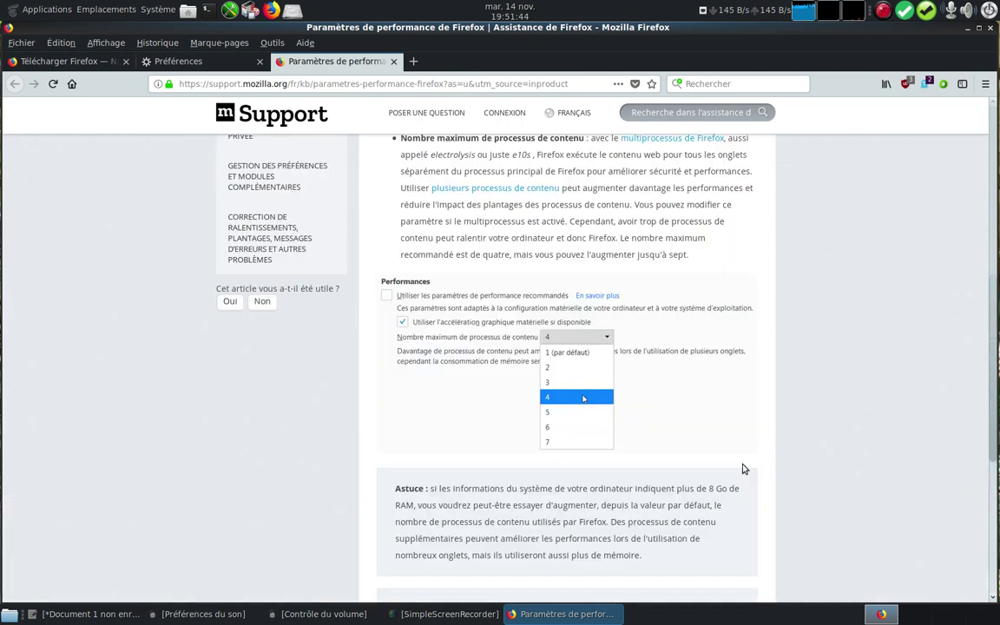
scroll(742, 470, "up", 3)
scroll(743, 469, "up", 1)
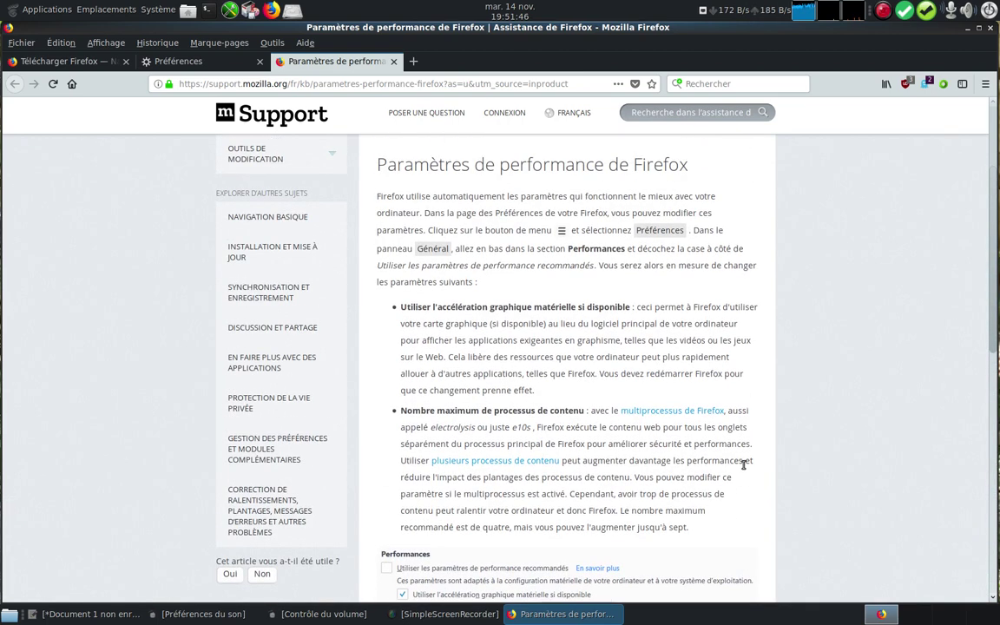
scroll(742, 469, "down", 2)
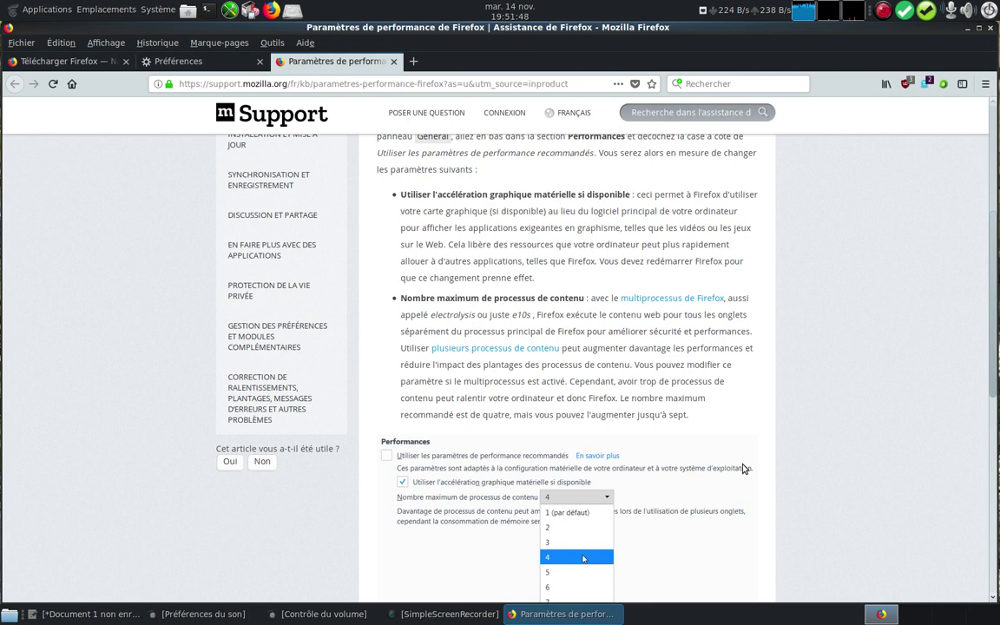
scroll(742, 469, "up", 1)
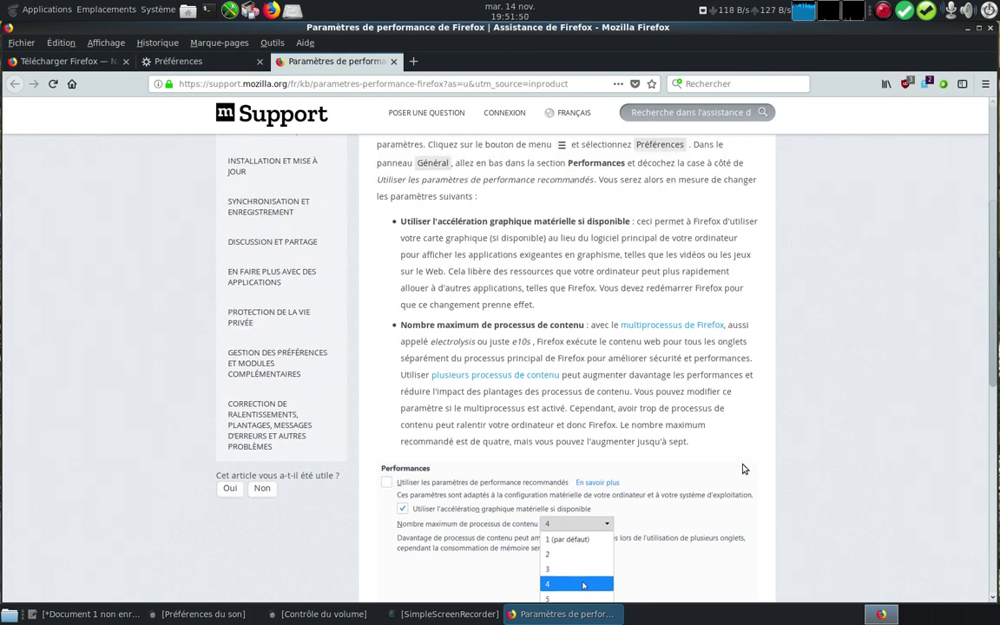
scroll(743, 469, "up", 1)
scroll(743, 466, "up", 1)
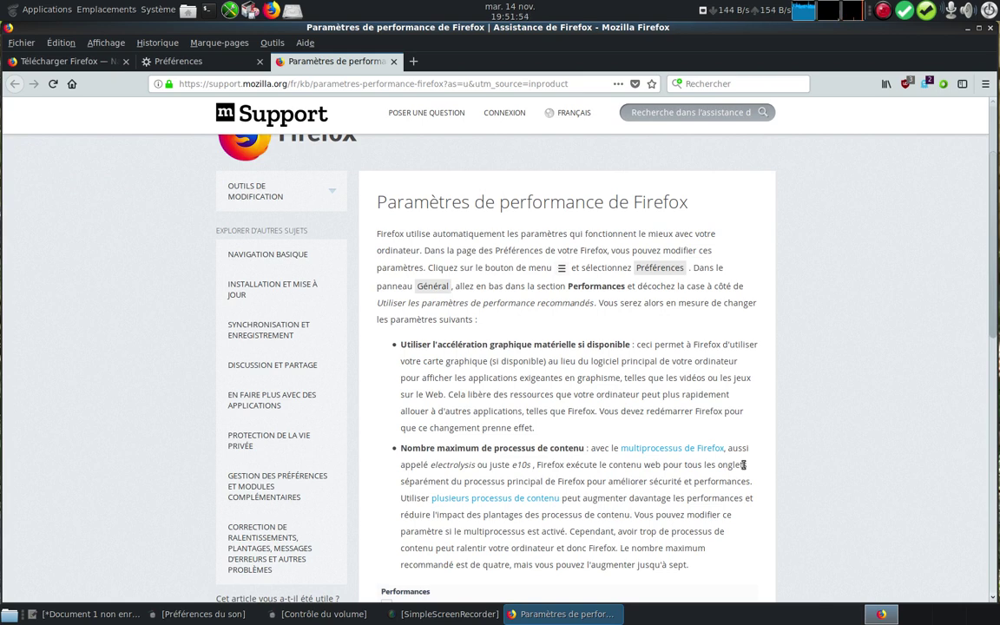
scroll(743, 465, "up", 2)
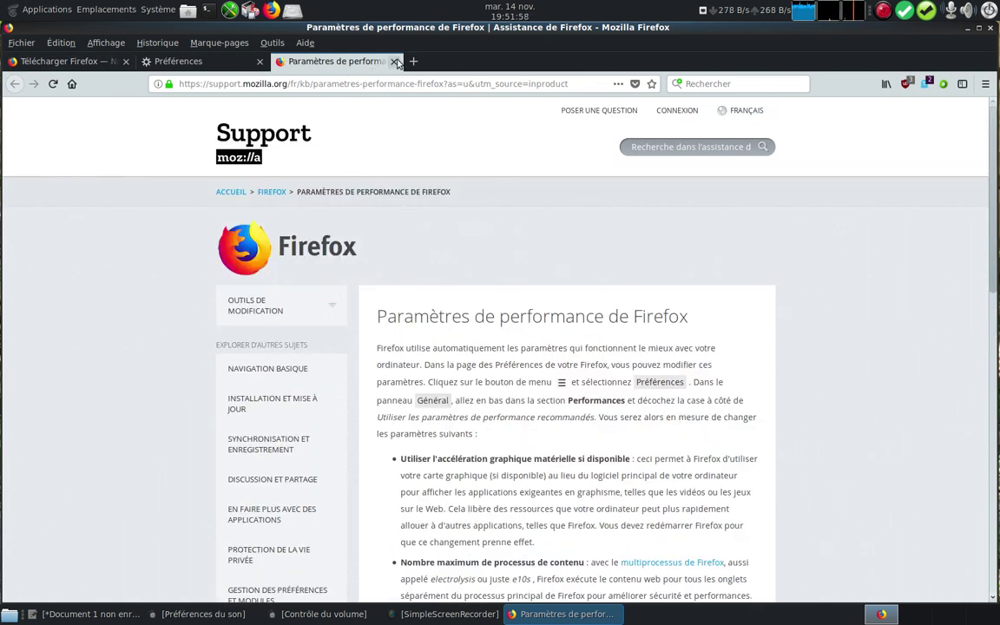
left_click(395, 62)
- Confirm version 57.0 (64 bits) in the About Firefox window, then close it
left_click(304, 43)
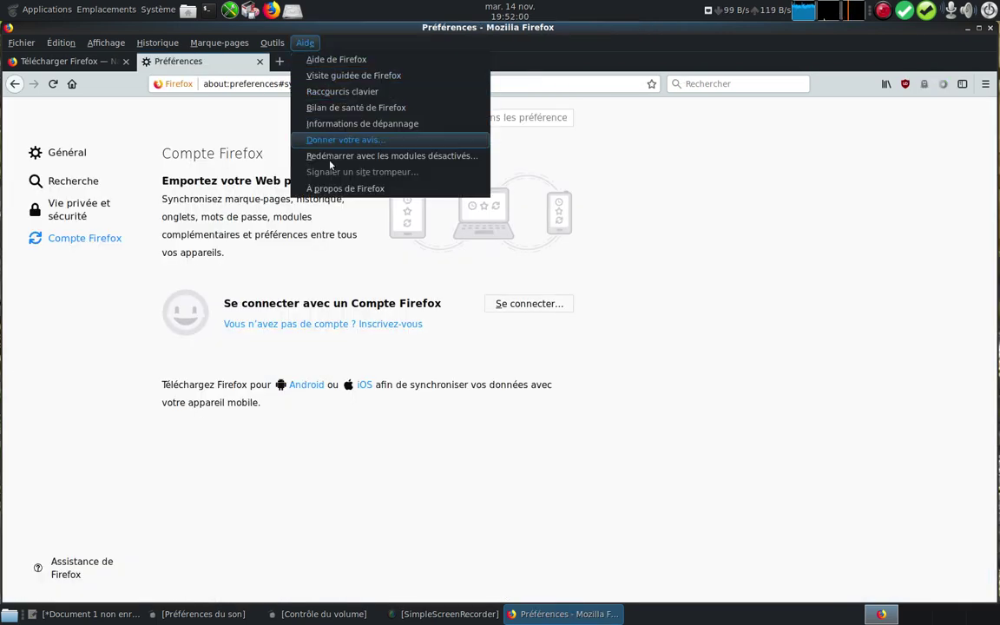
left_click(335, 188)
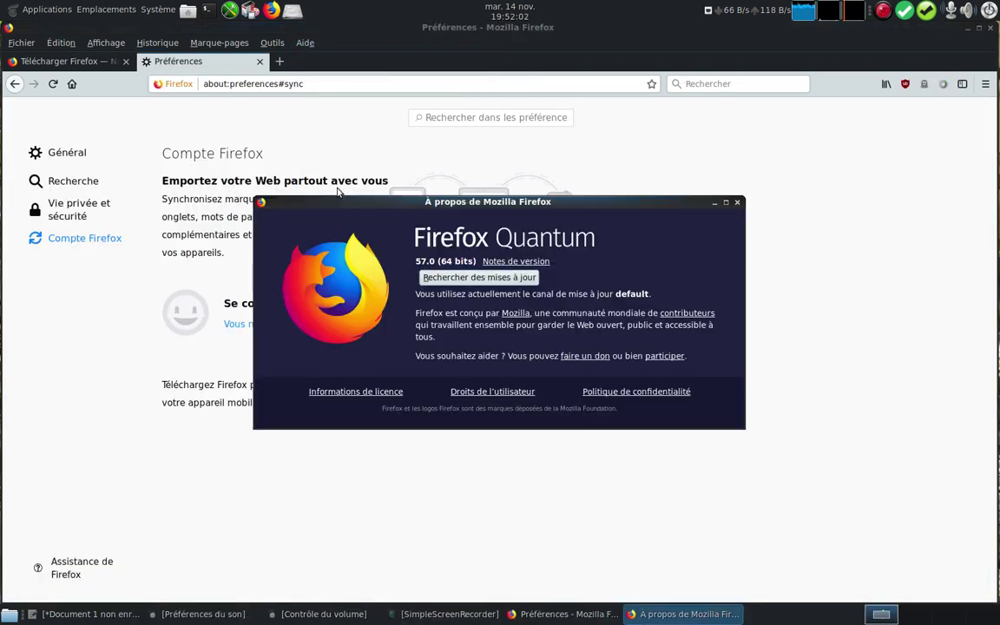
left_click(737, 202)
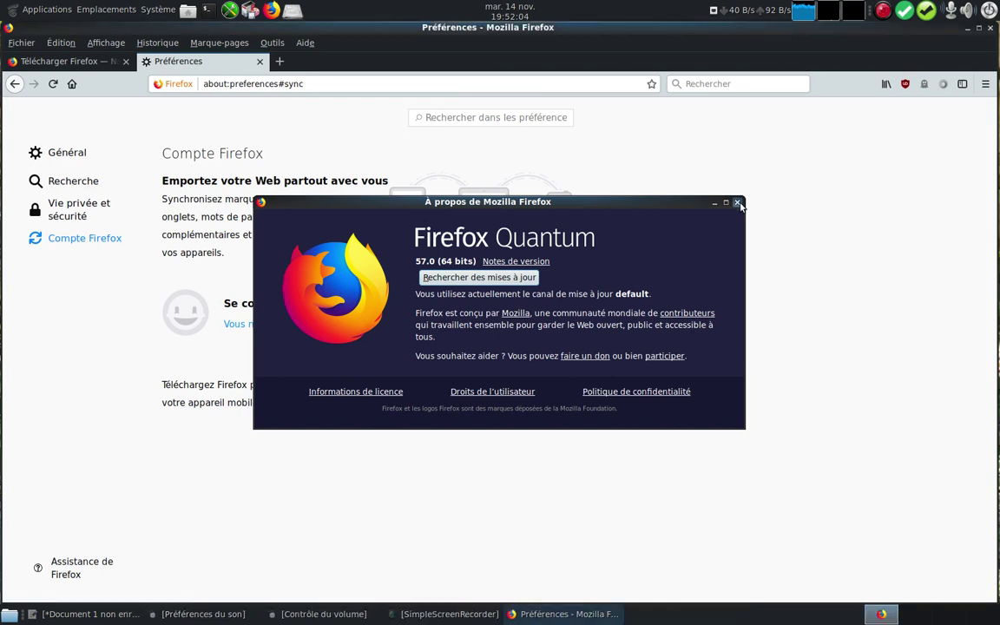
left_click(984, 85)
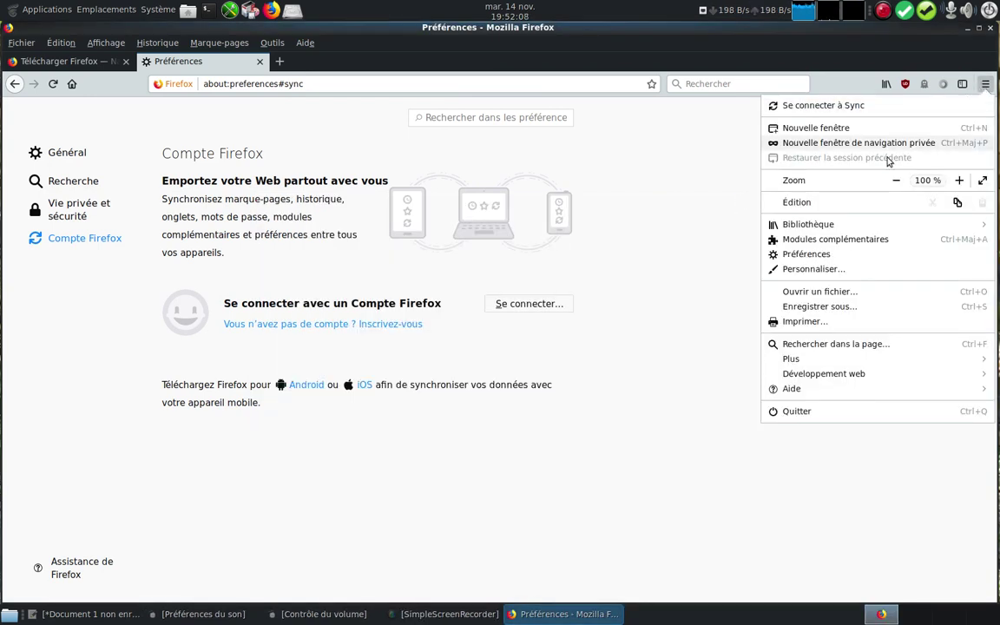
- Show the Général preferences page and look through the Édition and main menus
left_click(850, 255)
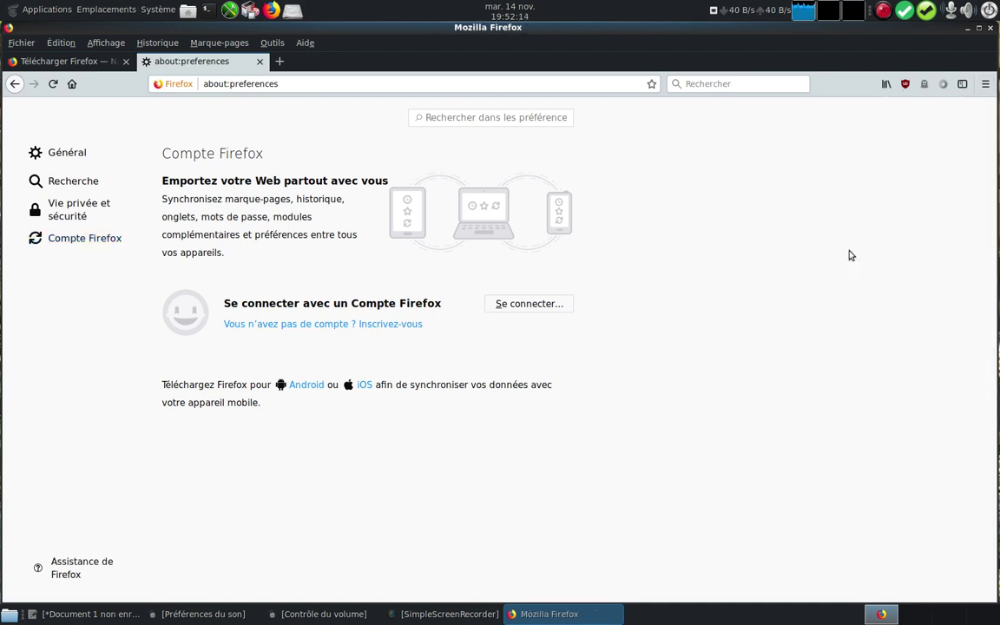
left_click(64, 43)
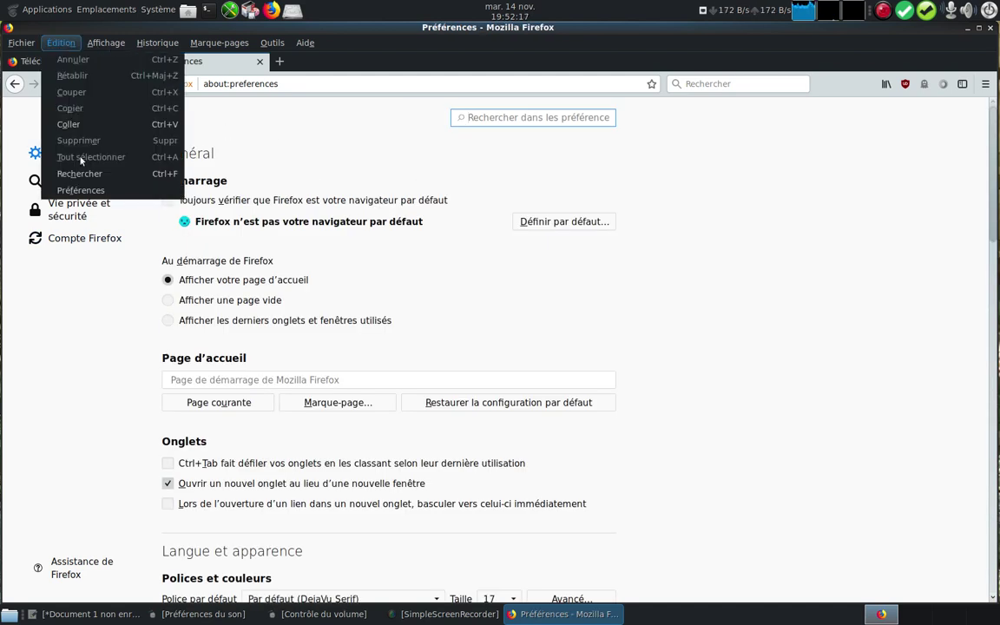
left_click(985, 83)
left_click(986, 83)
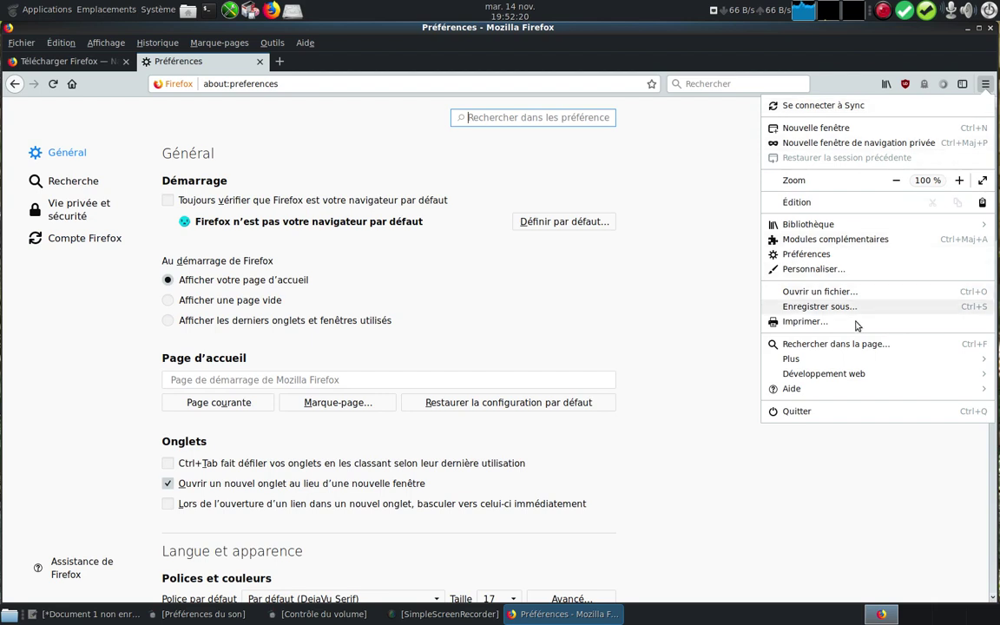
left_click(847, 391)
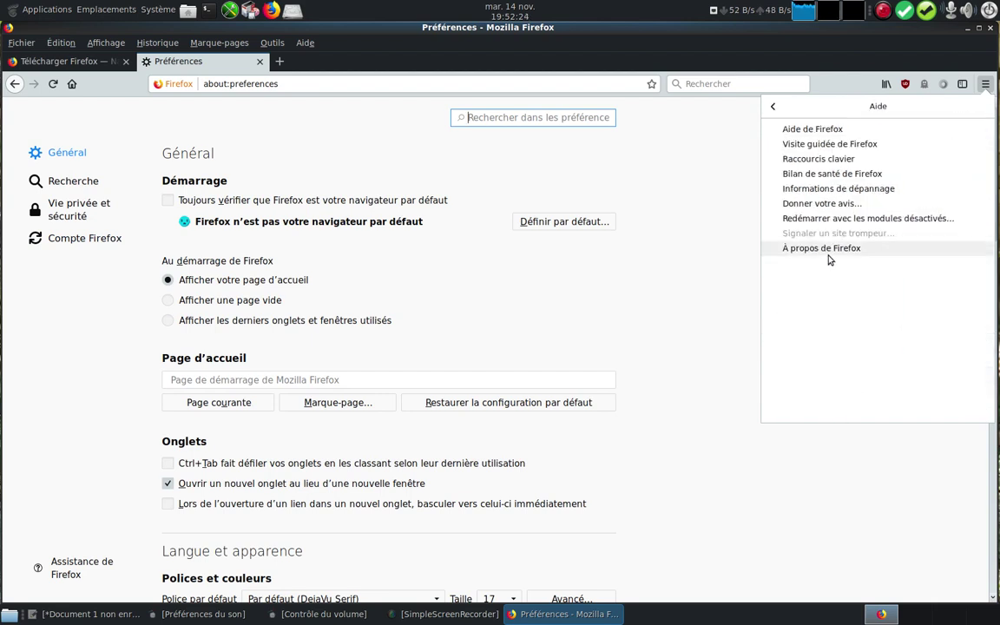
- Browse the Aide menu and the main menu's help options without choosing one
left_click(306, 42)
left_click(985, 83)
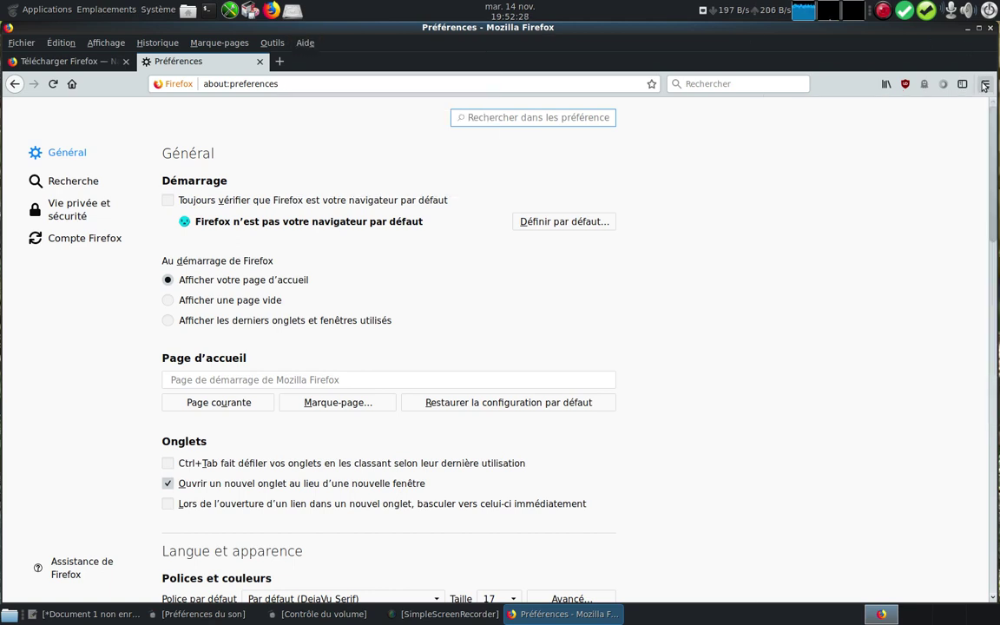
left_click(986, 83)
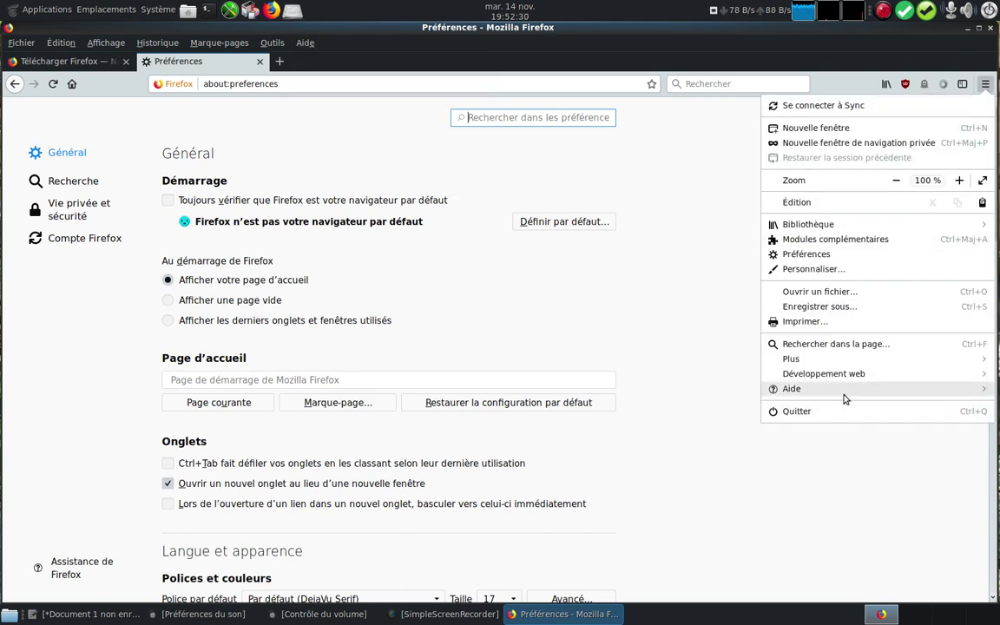
left_click(868, 388)
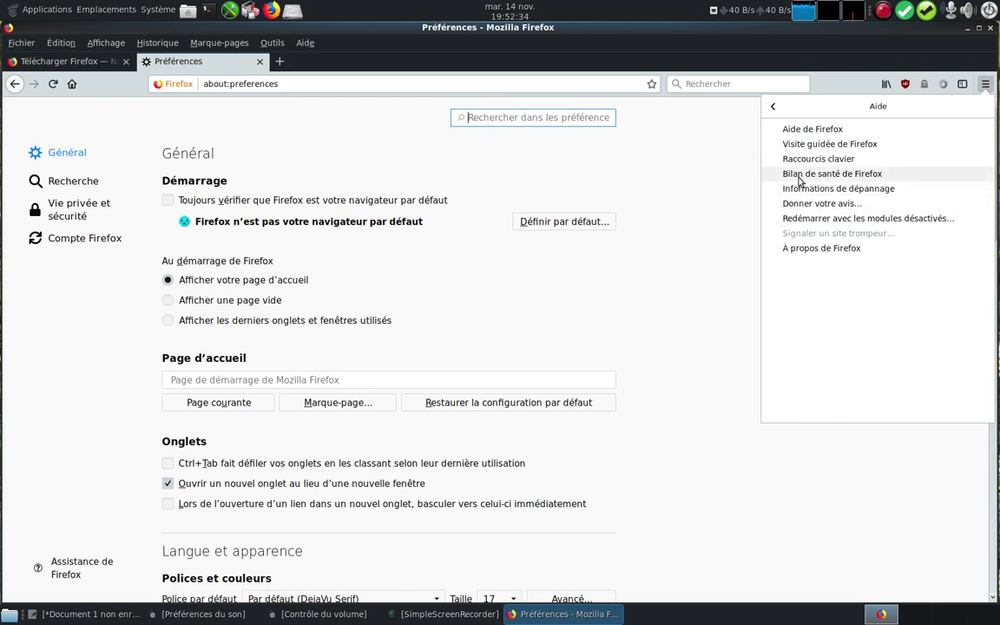
left_click(274, 40)
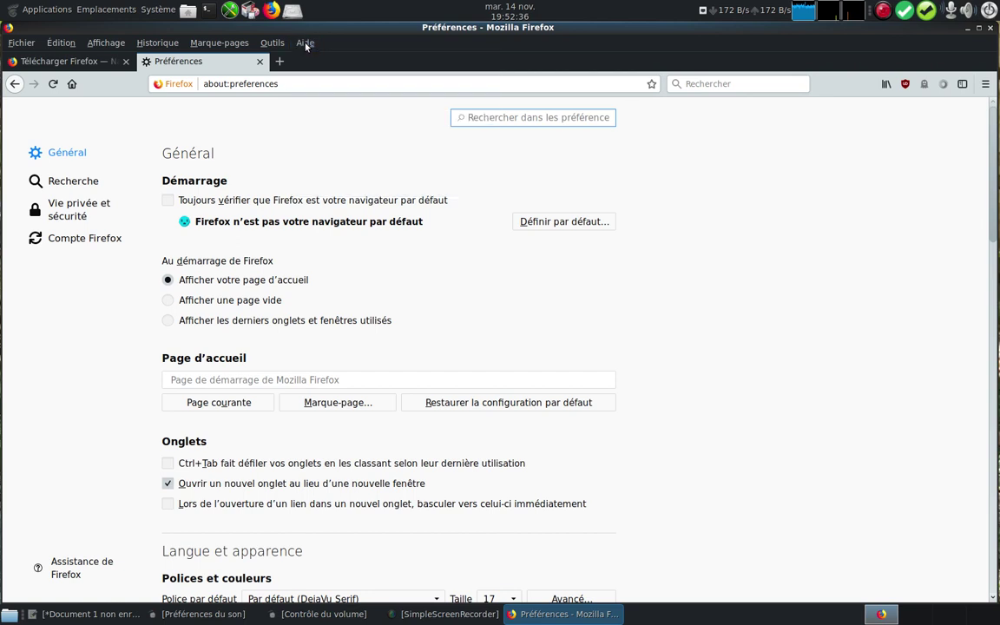
left_click(305, 43)
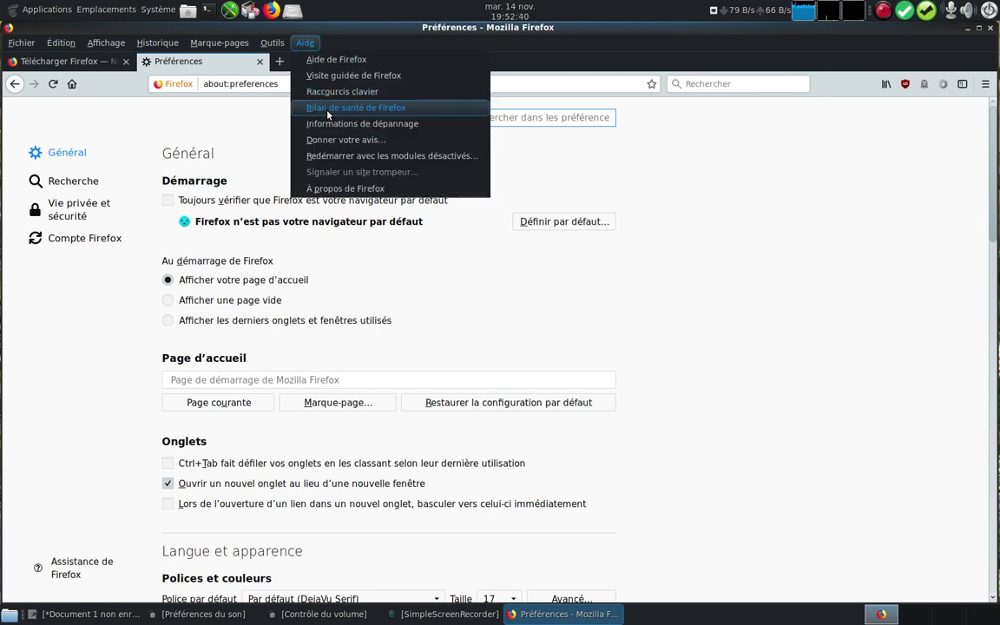
left_click(880, 149)
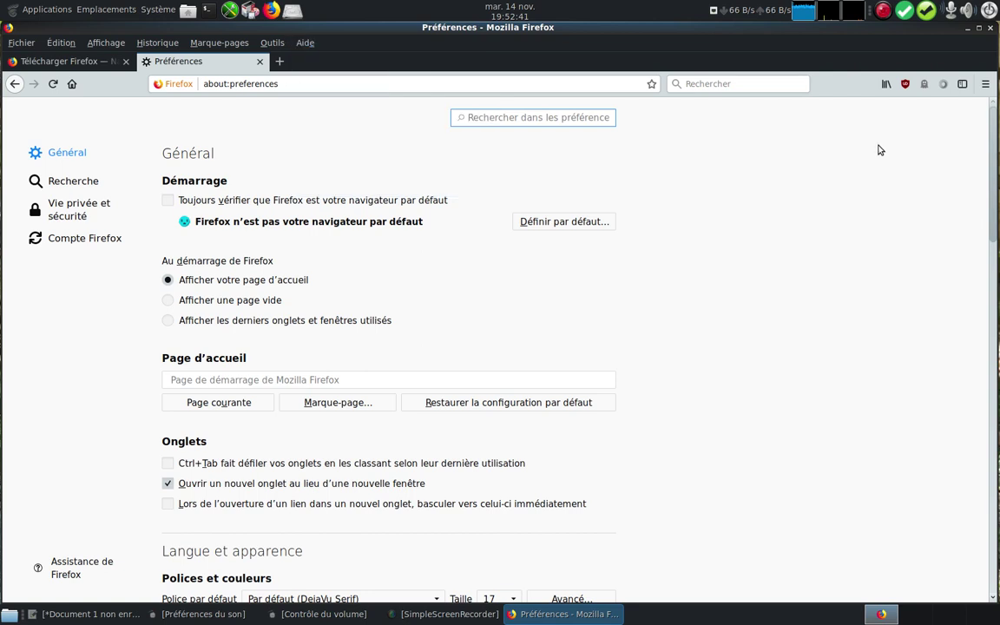
- Glance at the Library, then open Bilan de santé de Firefox from the Aide menu
left_click(888, 85)
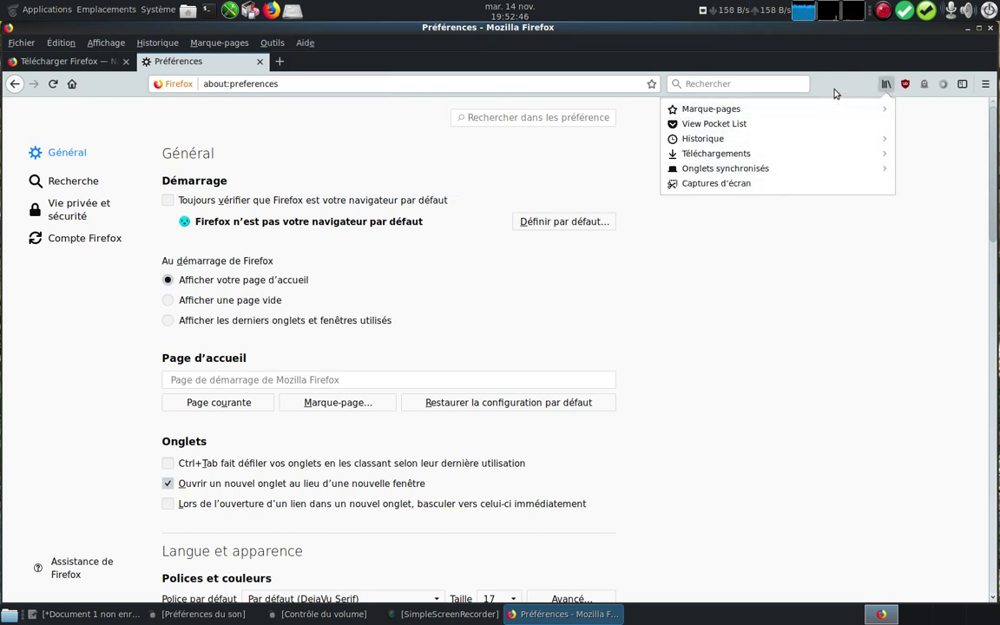
left_click(388, 105)
left_click(304, 42)
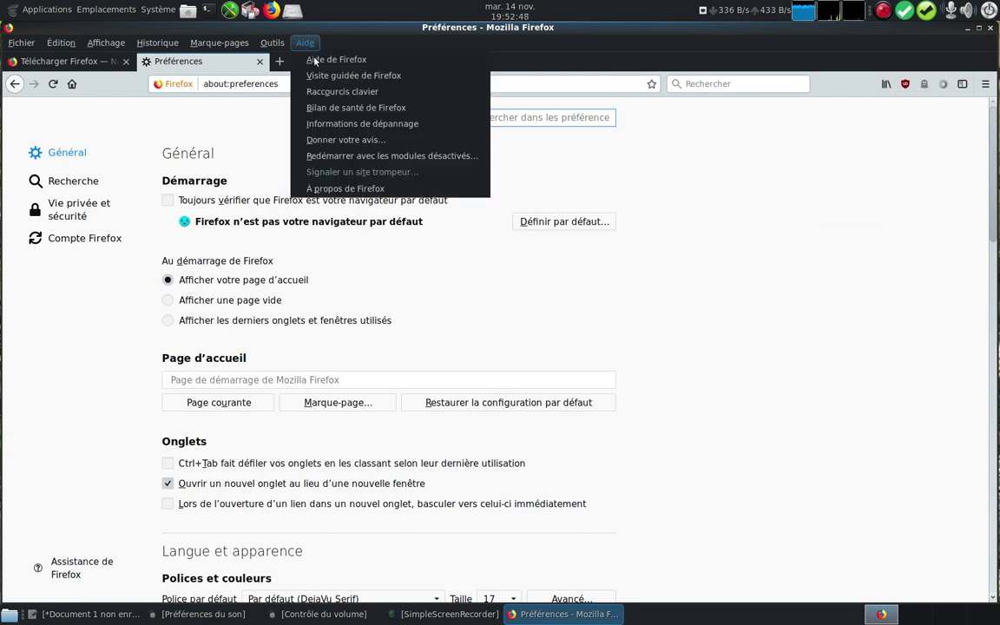
left_click(391, 108)
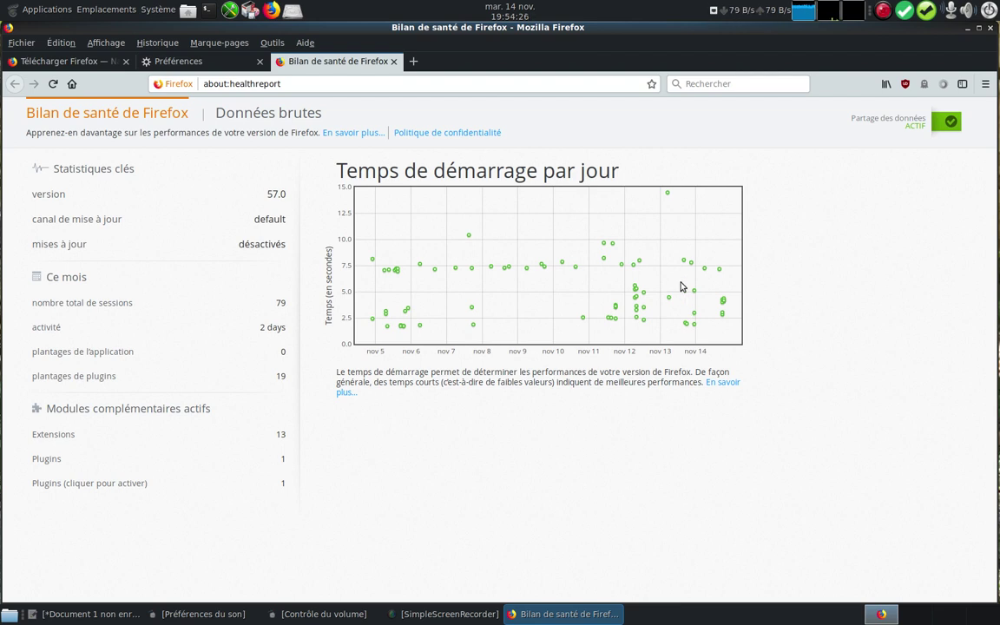
left_click(732, 12)
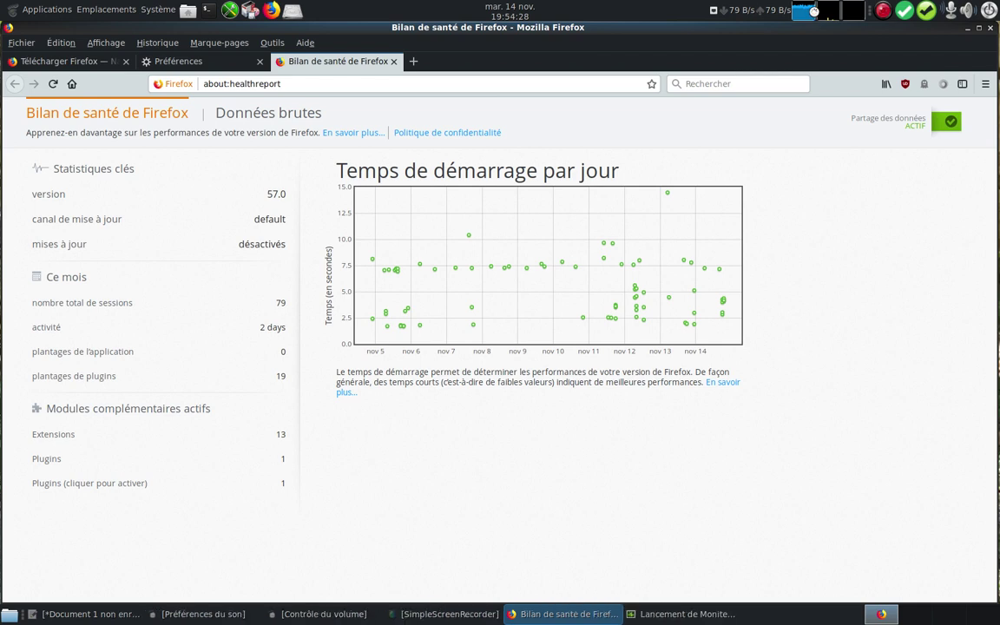
left_click(493, 103)
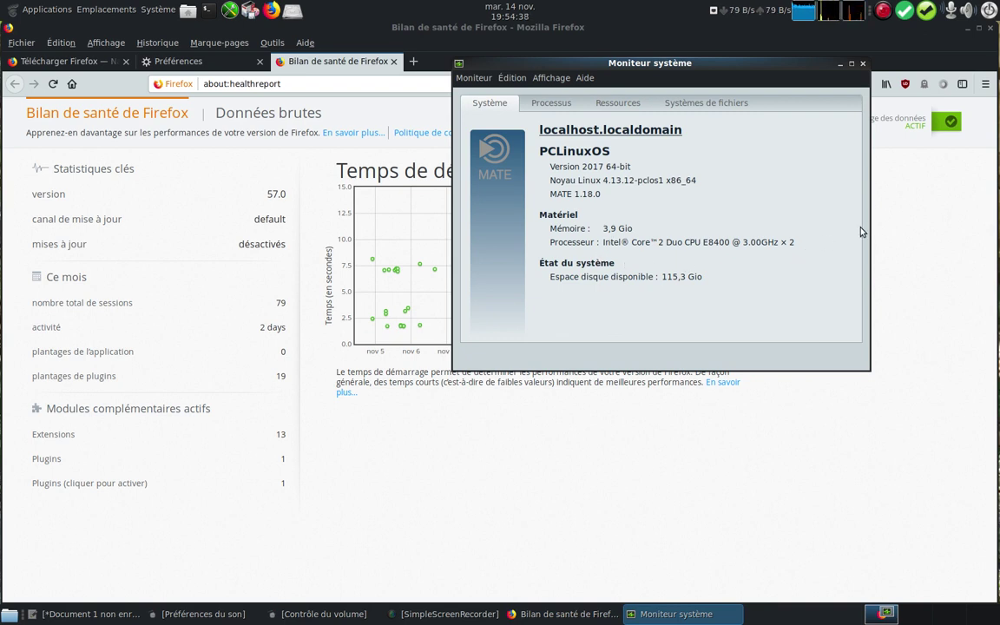
left_click(863, 63)
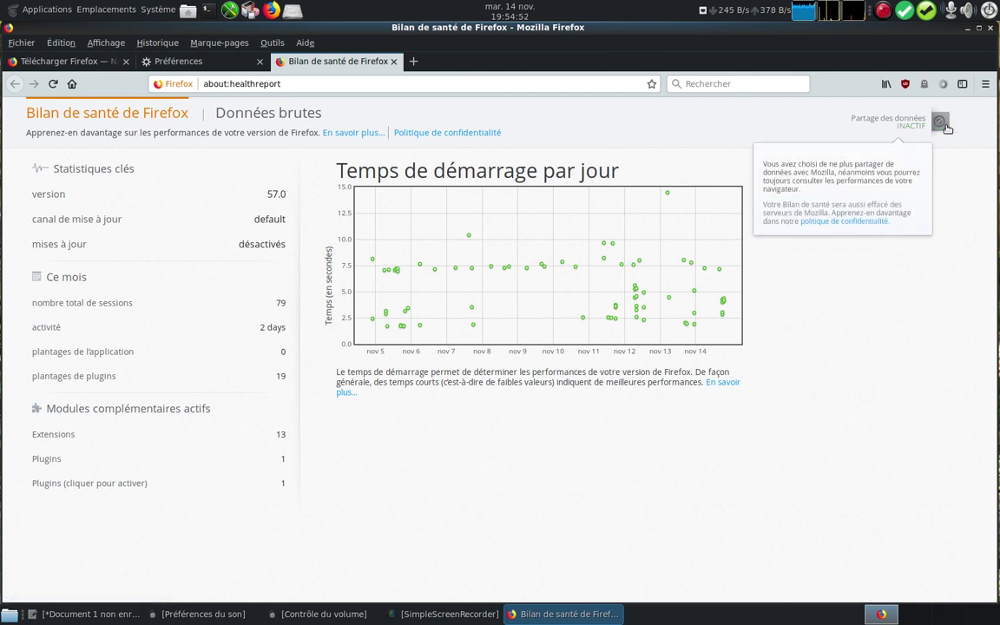
mouse_move(949, 122)
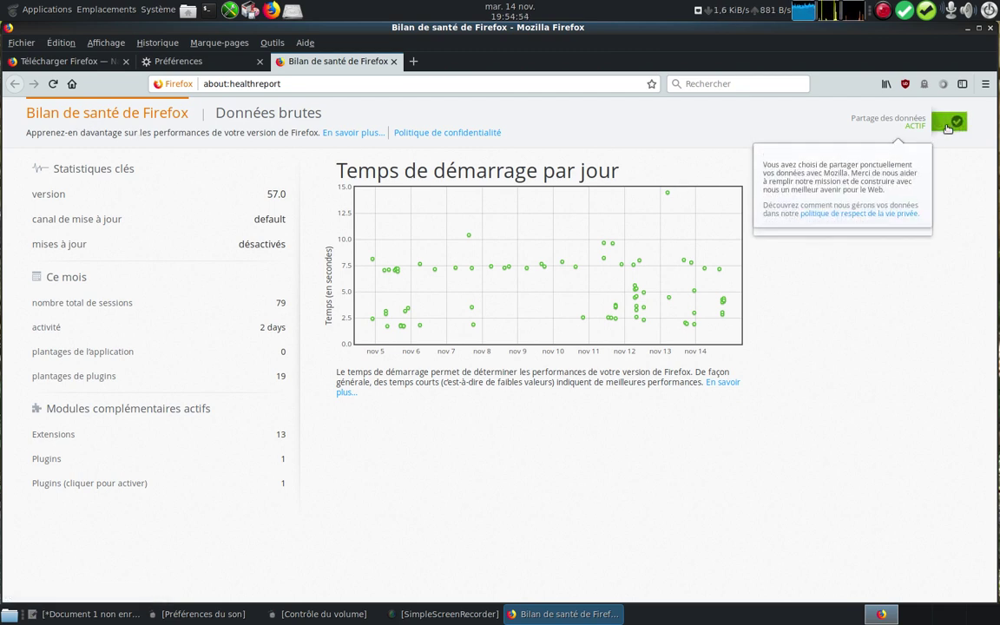
- Set health report data sharing to INACTIF and inspect the Données brutes records
left_click(948, 126)
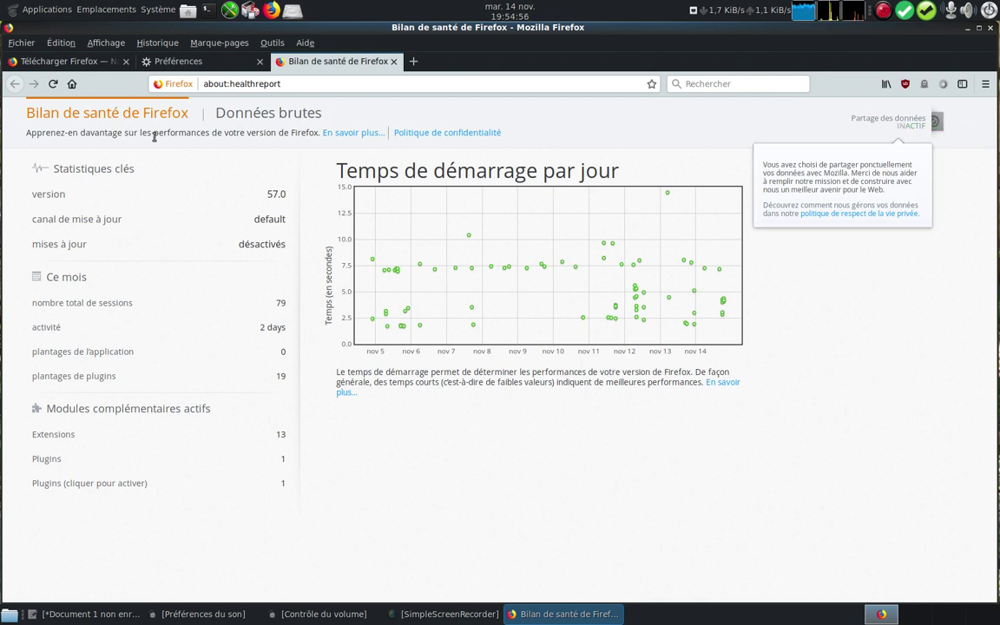
left_click(250, 118)
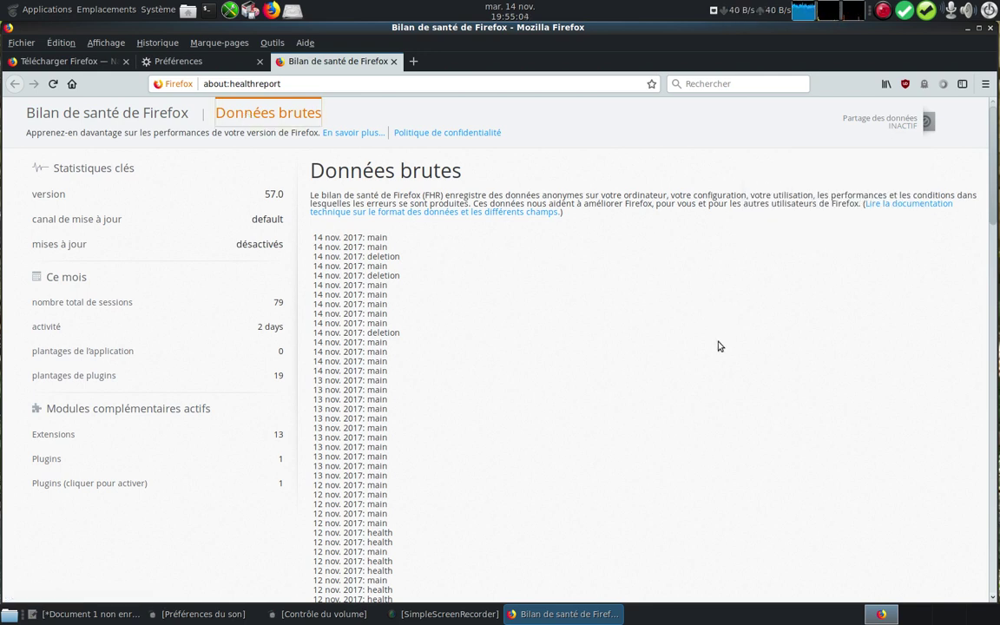
left_click(940, 124)
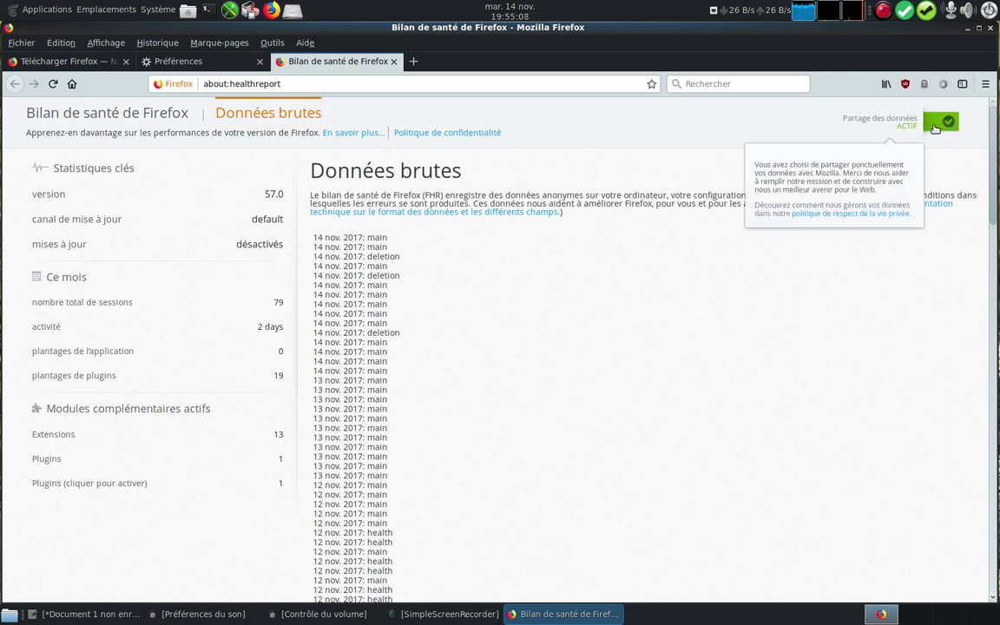
left_click(938, 124)
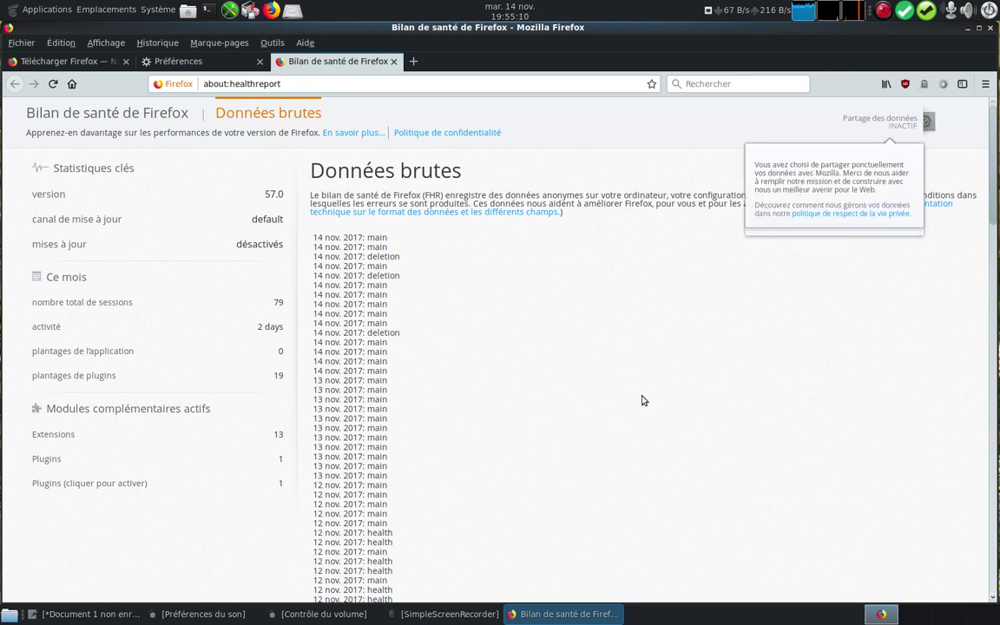
scroll(643, 401, "down", 5)
scroll(643, 401, "up", 5)
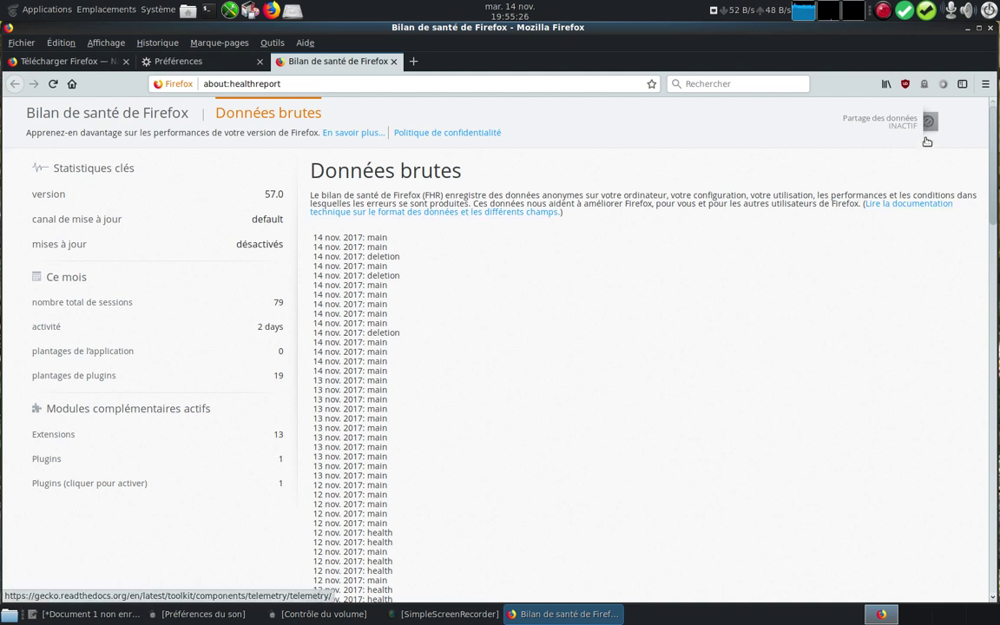
- Go back from the raw data to the daily startup-time chart
left_click(987, 84)
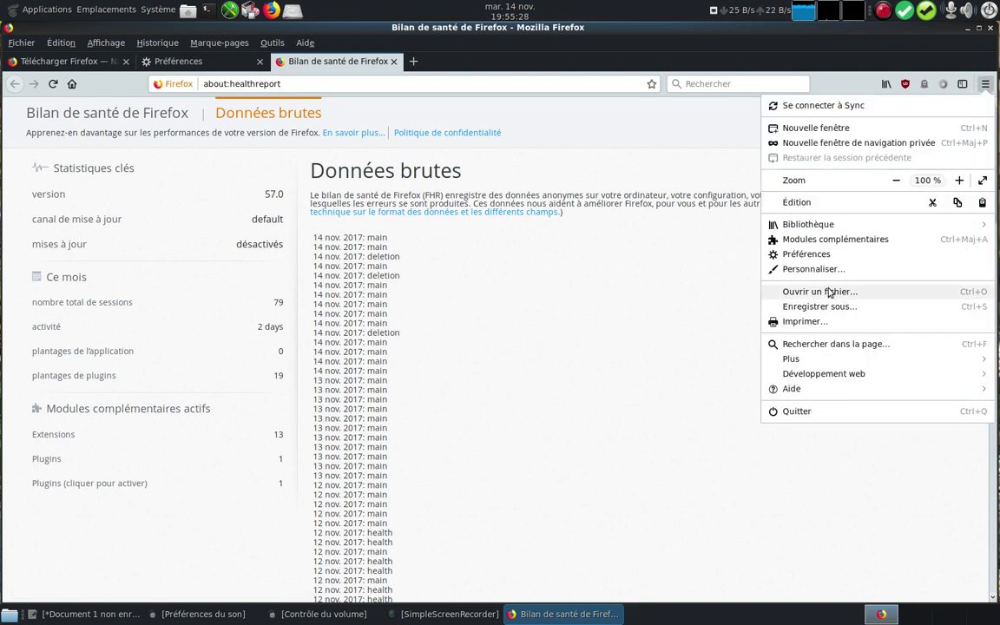
left_click(169, 131)
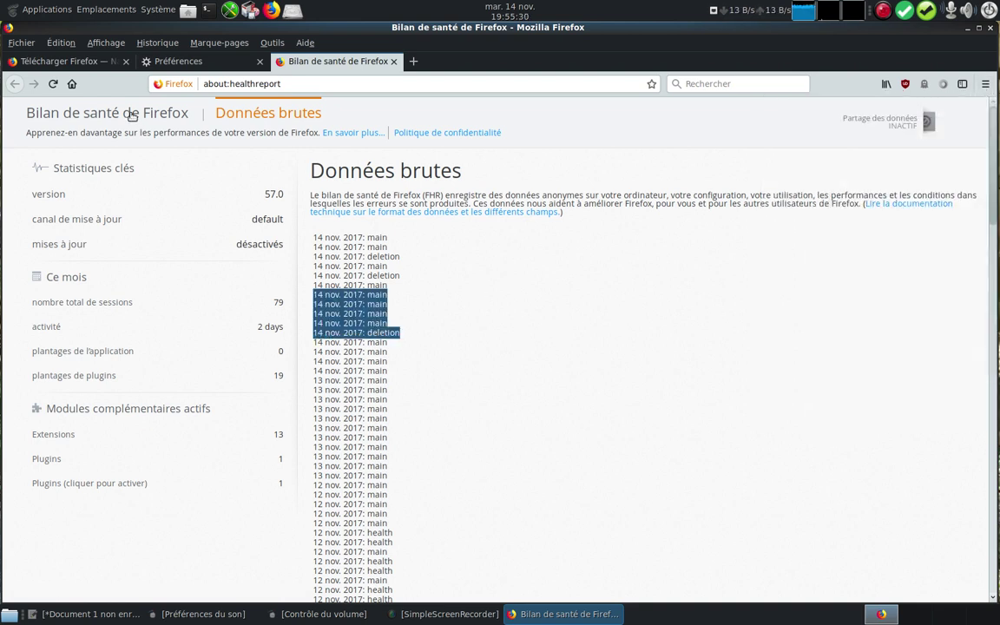
left_click(122, 111)
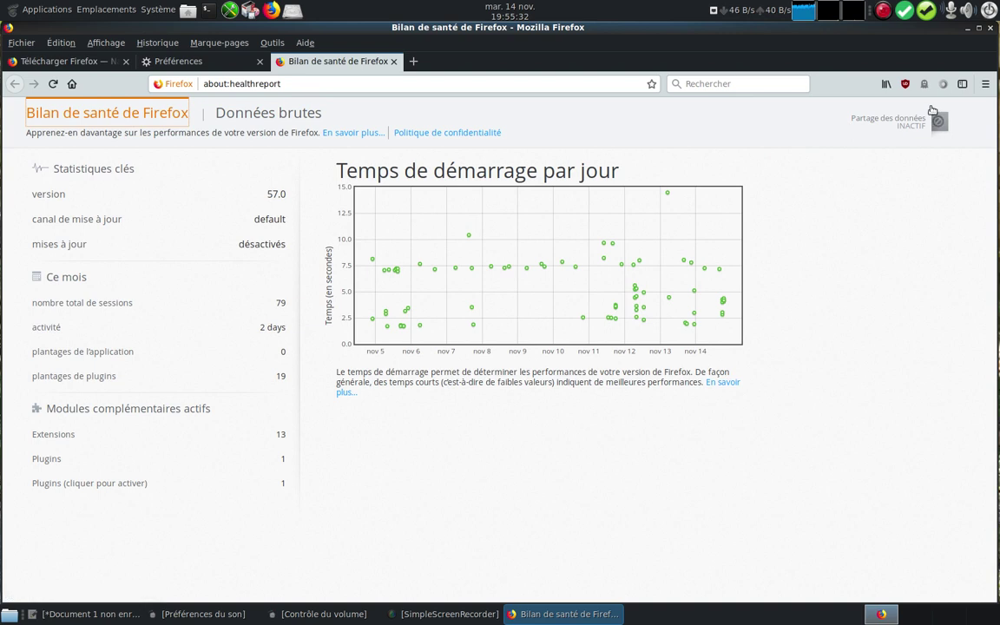
left_click(988, 84)
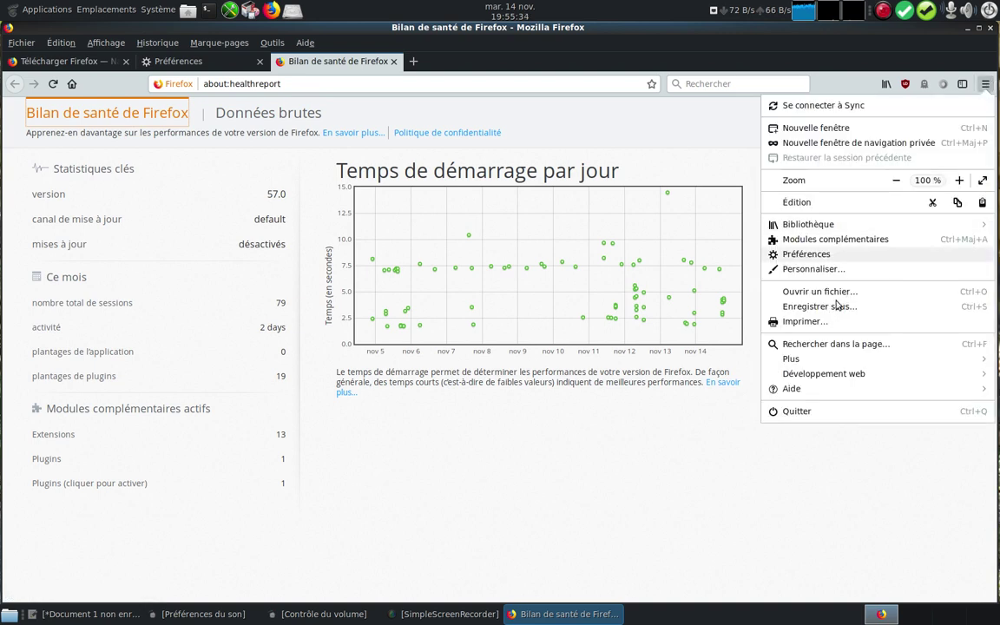
- Uncheck crash reports to Mozilla under Vie privée et sécurité, then close the Préférences tab
left_click(808, 254)
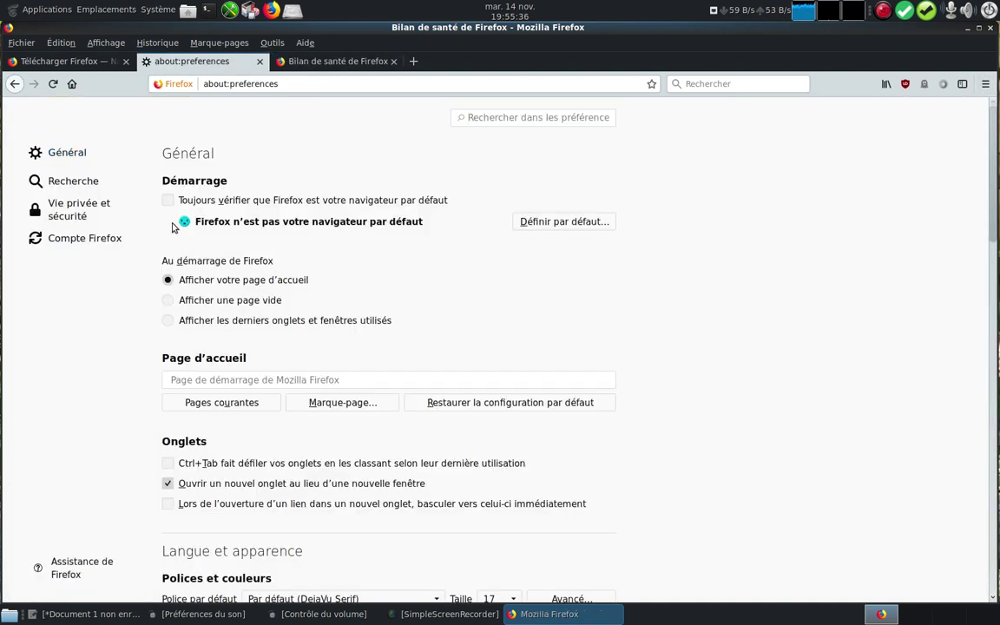
left_click(78, 210)
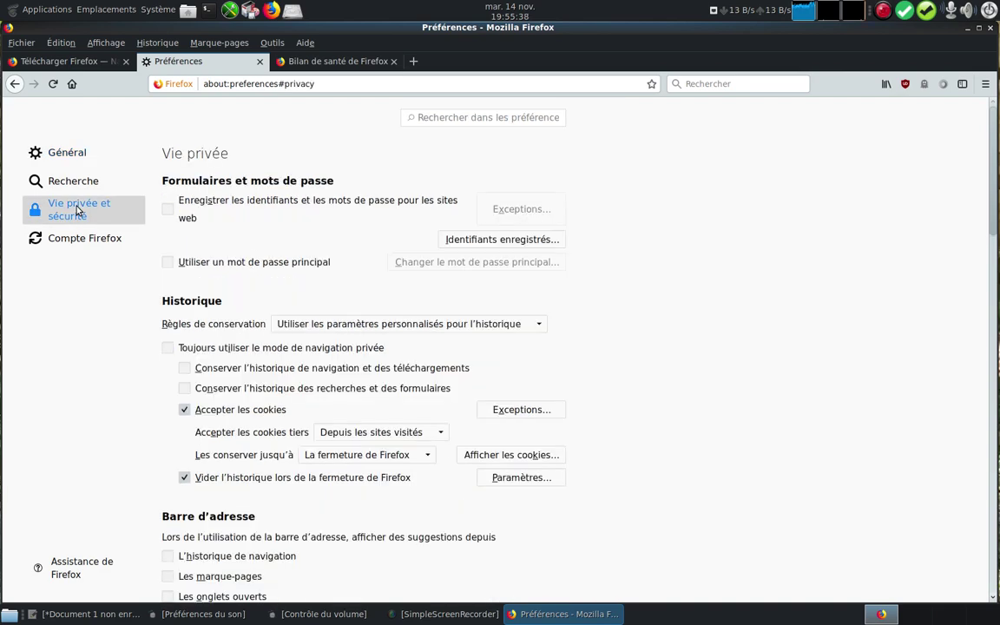
scroll(618, 403, "down", 3)
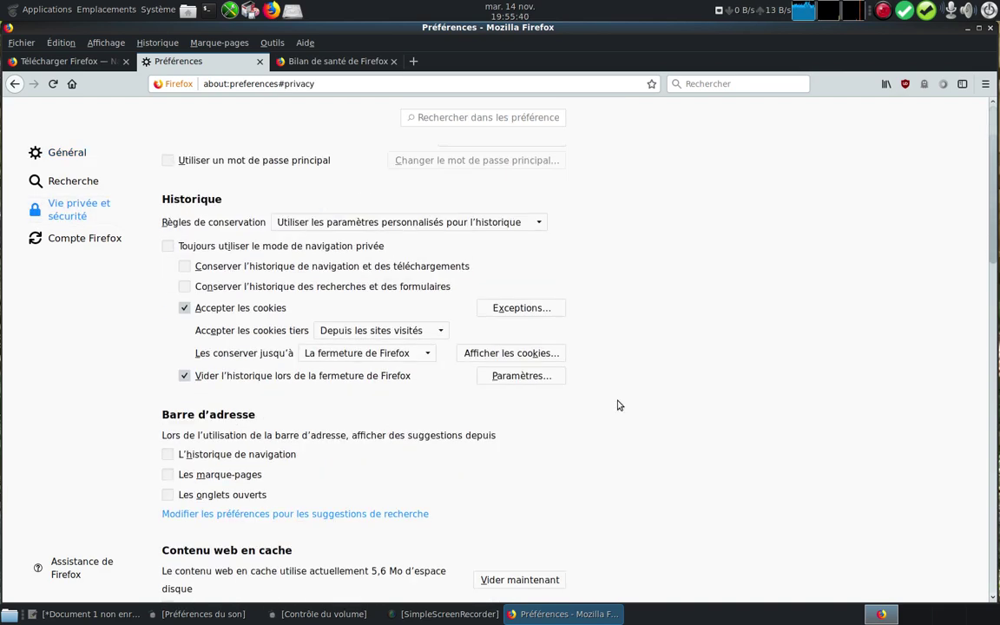
scroll(618, 404, "down", 4)
scroll(618, 405, "down", 2)
scroll(618, 406, "down", 1)
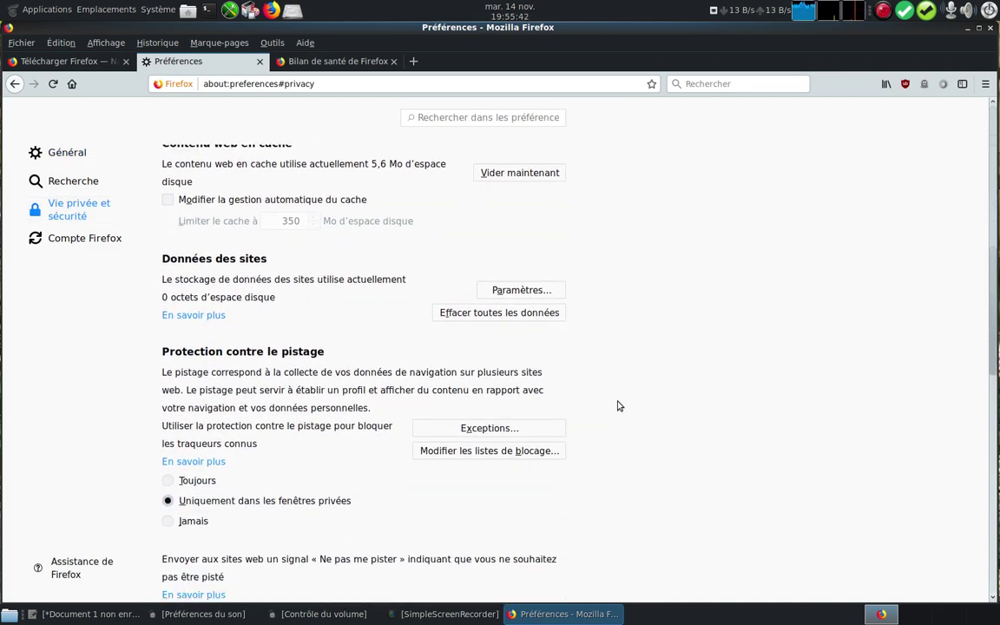
scroll(618, 406, "down", 2)
scroll(619, 405, "down", 3)
scroll(618, 405, "down", 2)
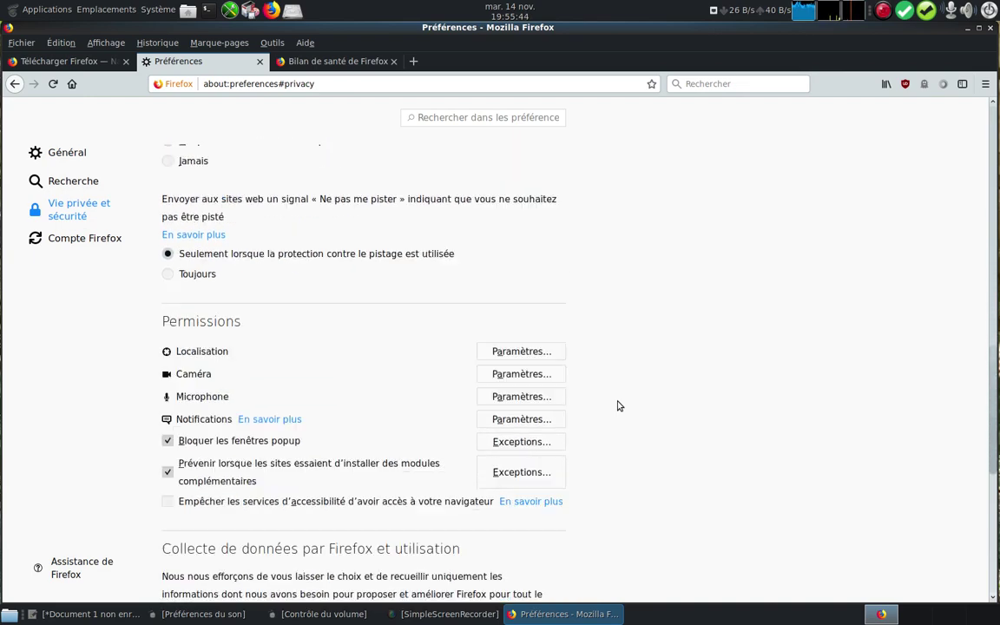
scroll(618, 406, "down", 2)
scroll(619, 405, "down", 1)
scroll(618, 405, "down", 2)
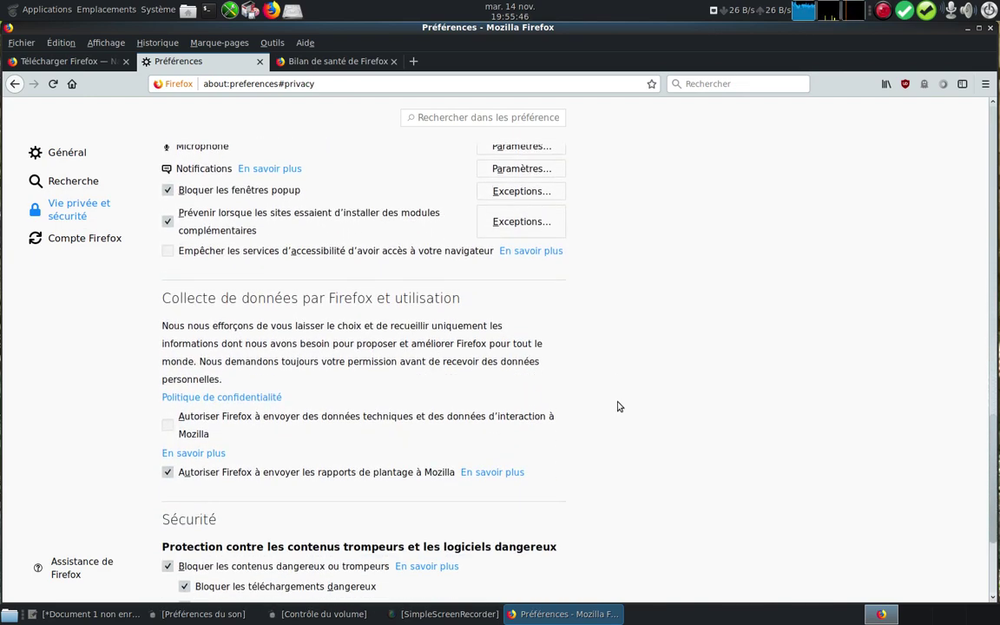
left_click(169, 474)
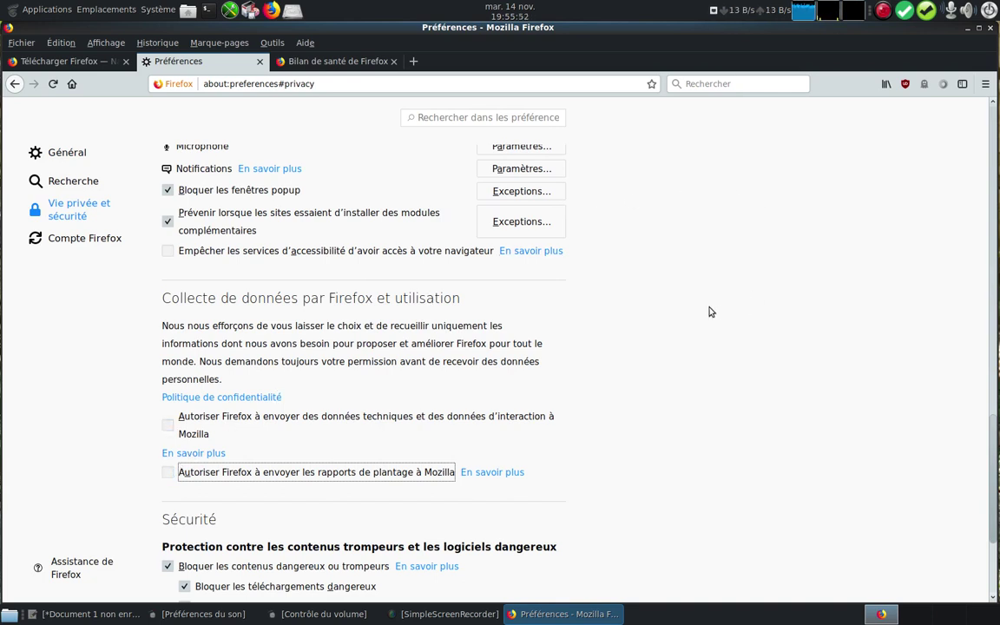
middle_click(235, 59)
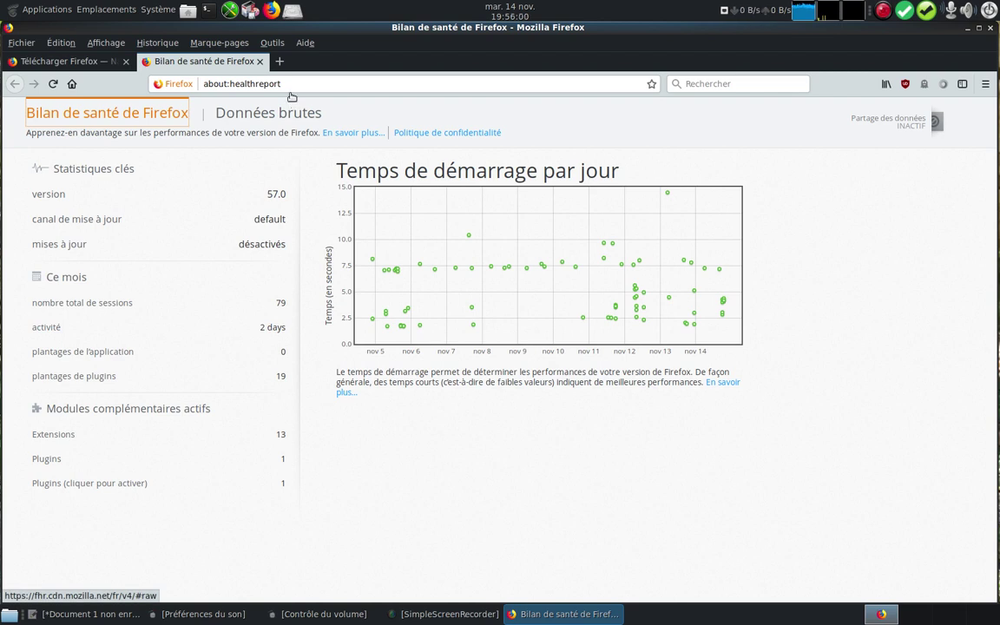
left_click(304, 42)
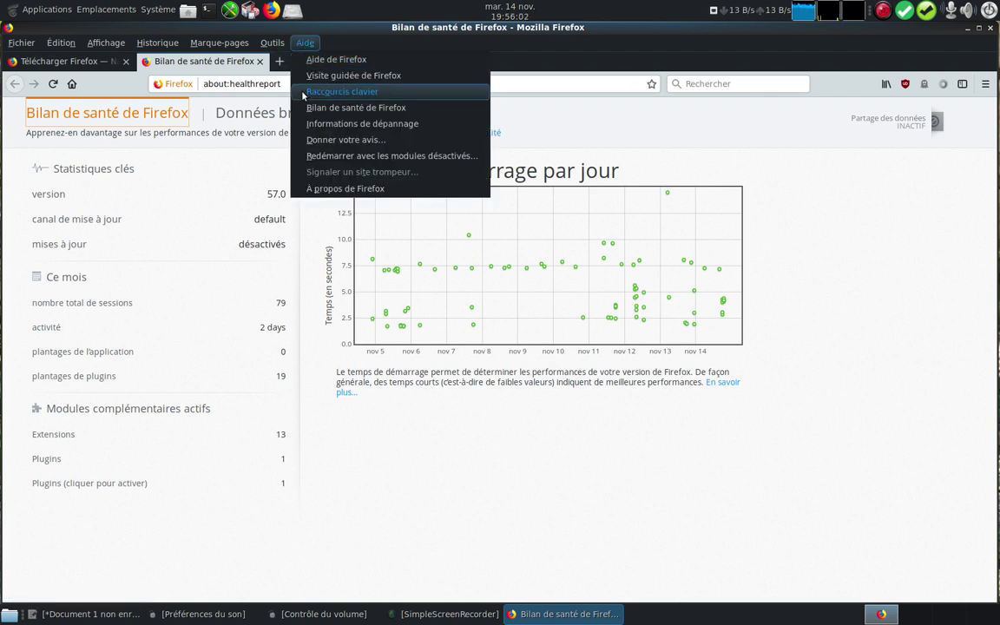
left_click(323, 140)
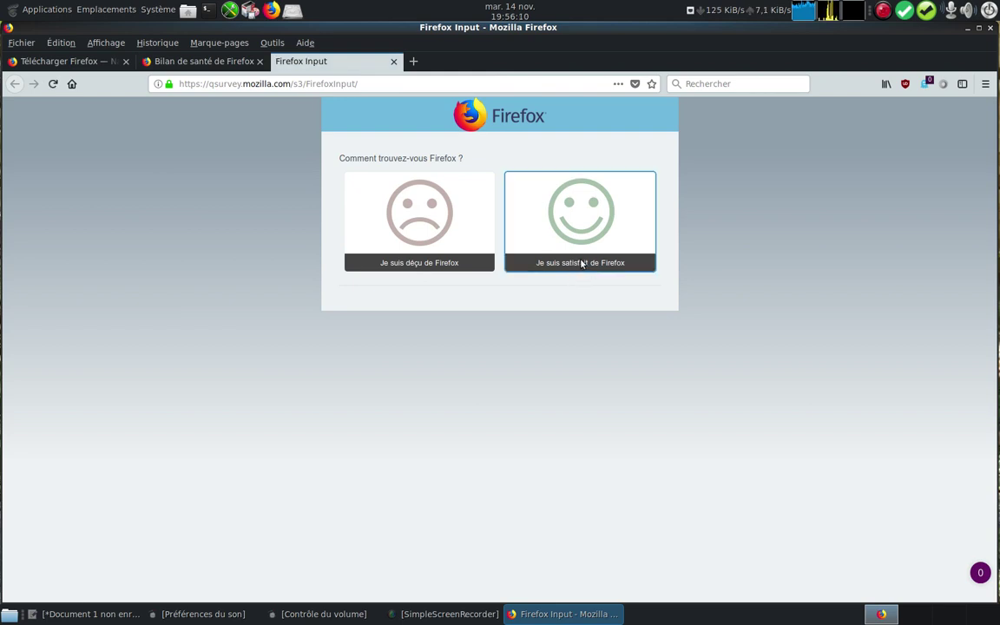
left_click(574, 269)
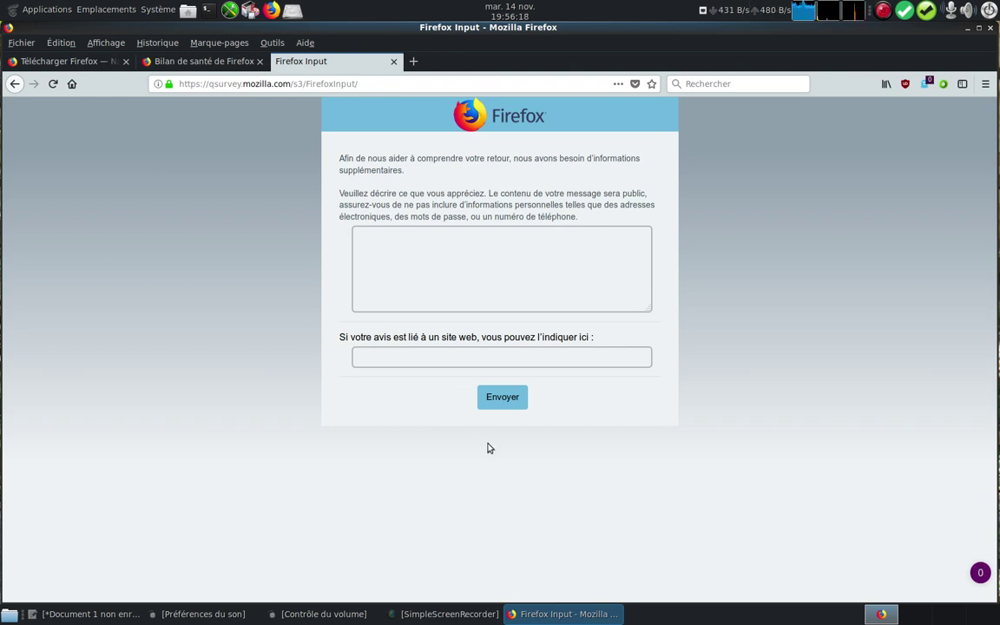
- Close the feedback survey and Bilan de santé tabs, then scroll through the Télécharger Firefox page
left_click(393, 65)
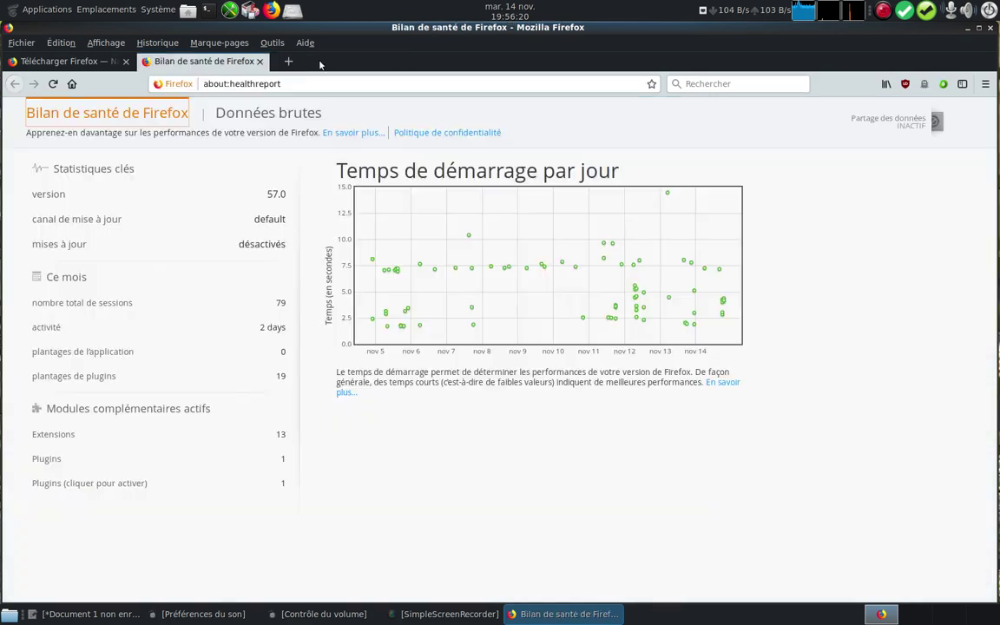
left_click(236, 61)
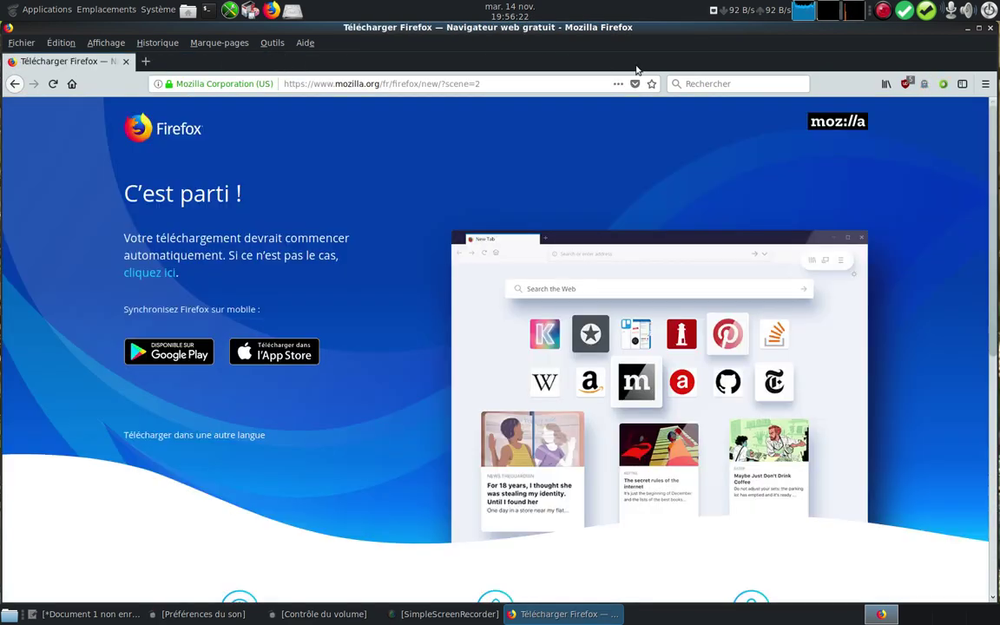
scroll(304, 434, "down", 2)
scroll(315, 456, "down", 5)
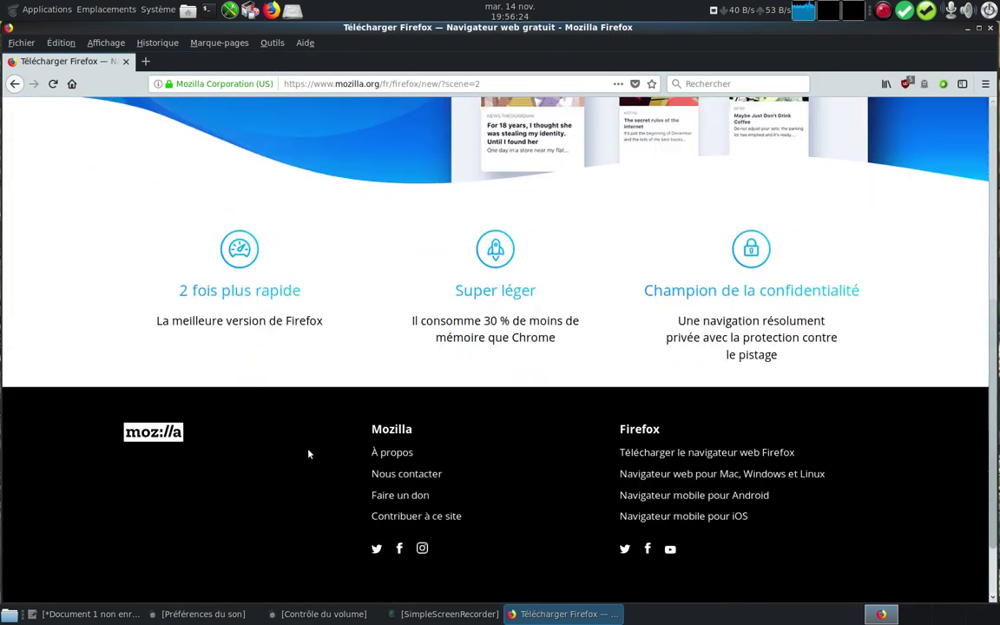
scroll(309, 453, "down", 2)
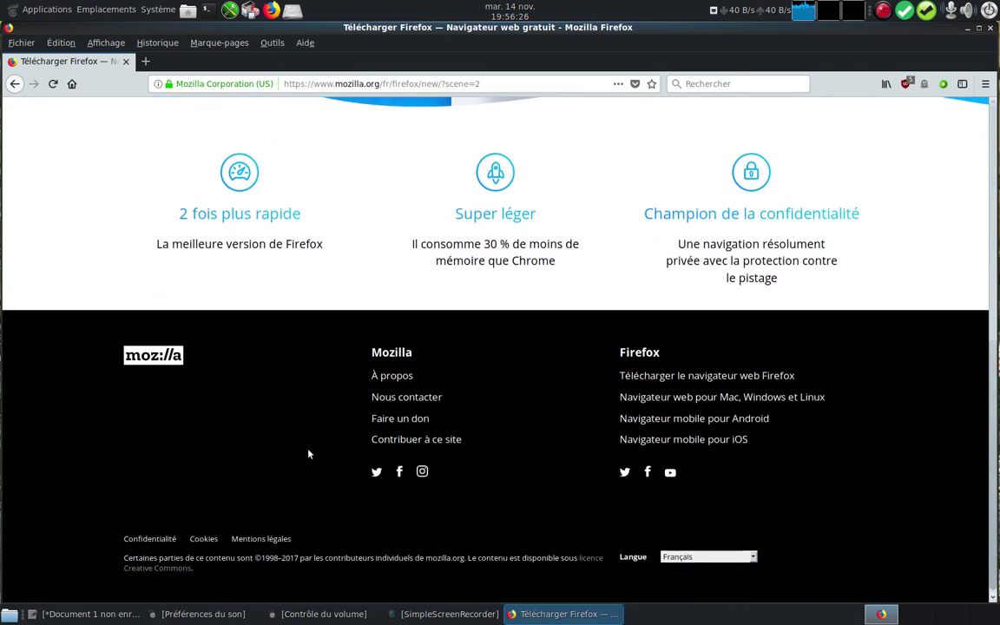
scroll(309, 453, "up", 2)
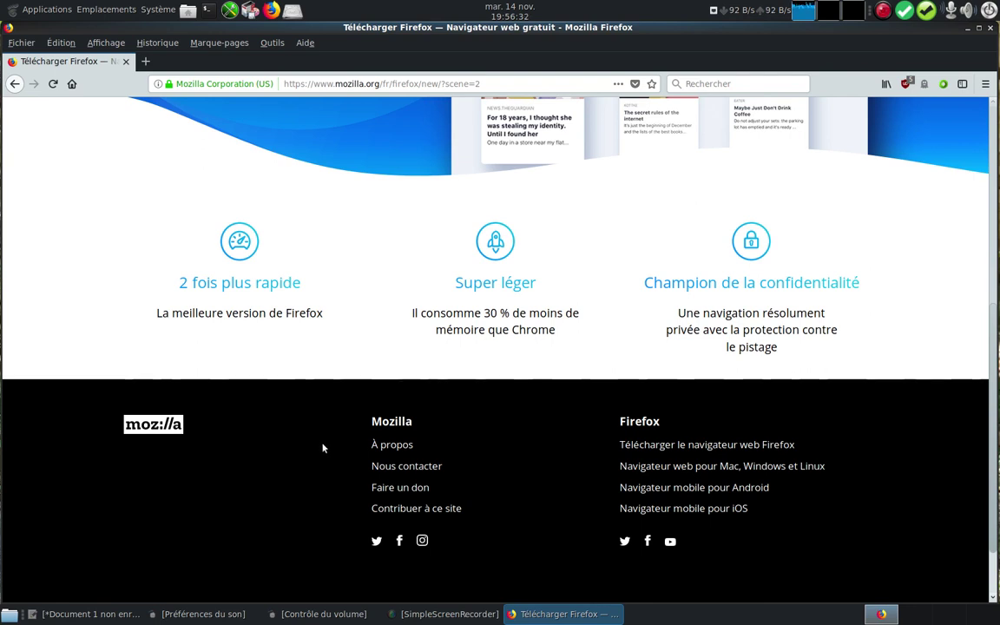
scroll(322, 448, "up", 1)
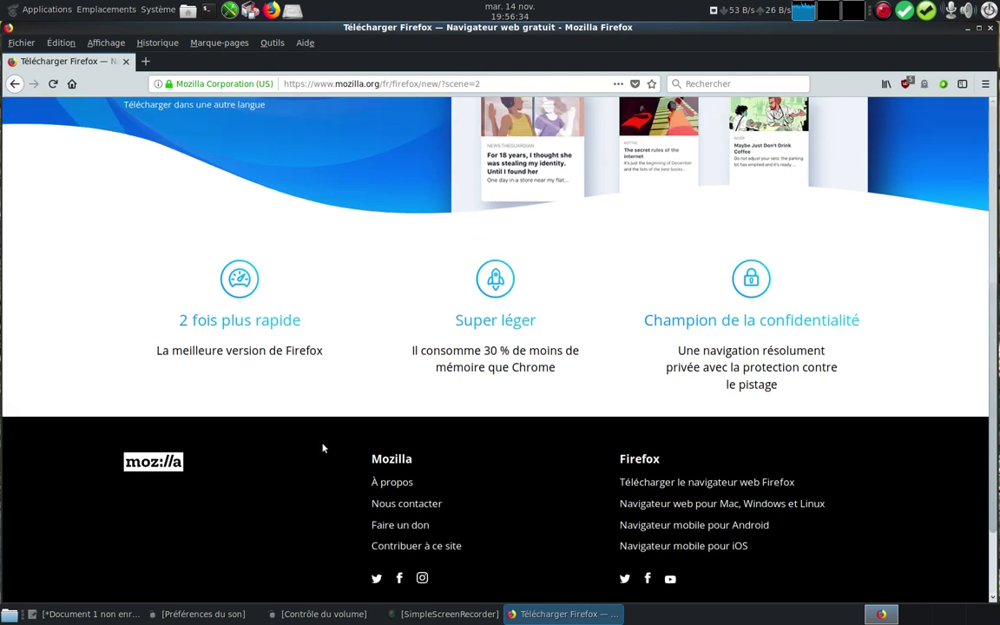
scroll(322, 448, "up", 1)
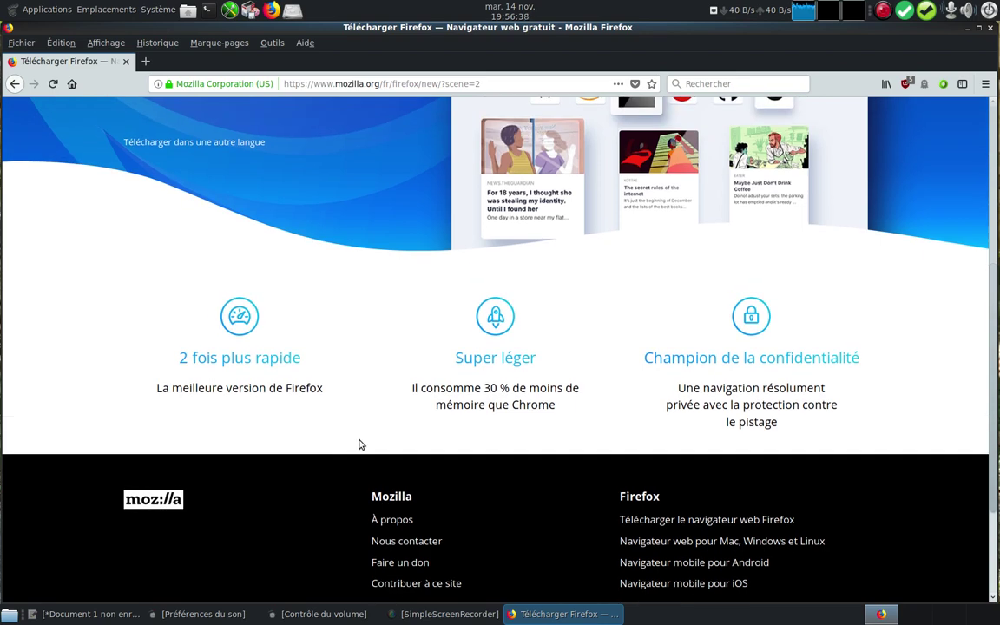
scroll(360, 445, "up", 5)
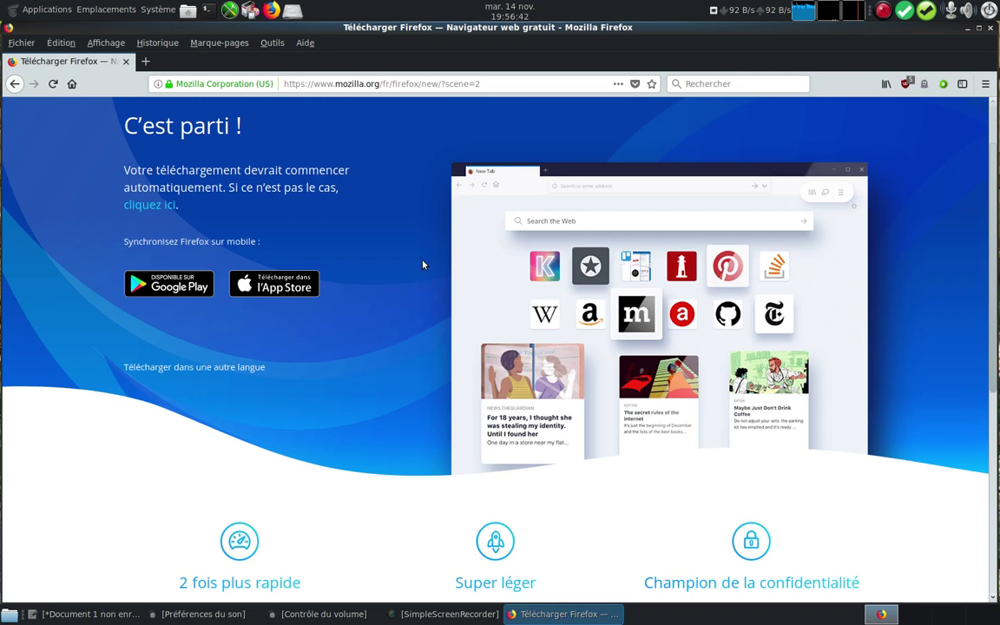
- Quit Firefox with the window's close button and relaunch it from the top panel
left_click(990, 29)
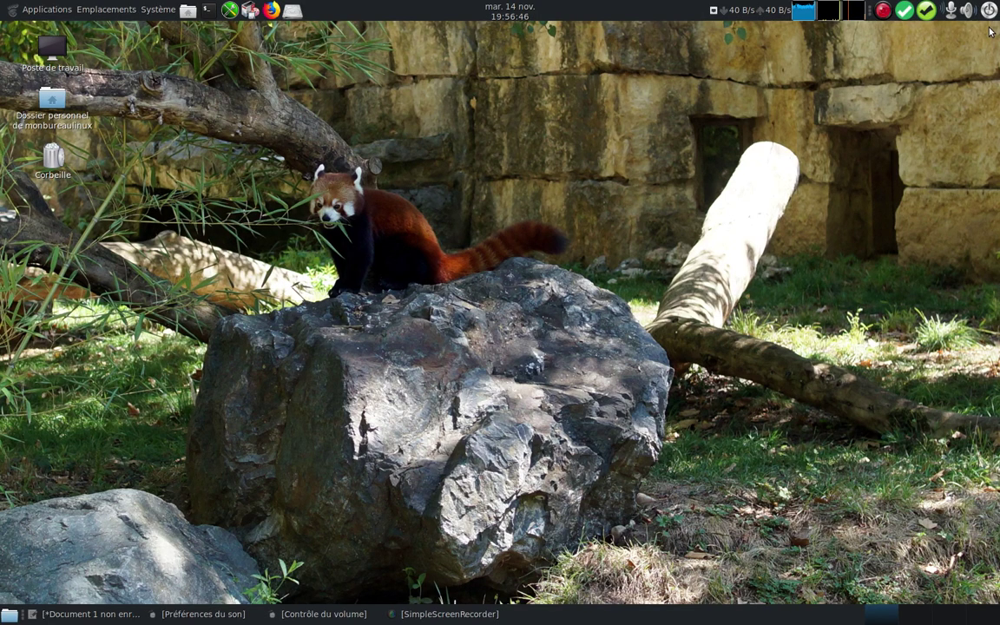
left_click(270, 12)
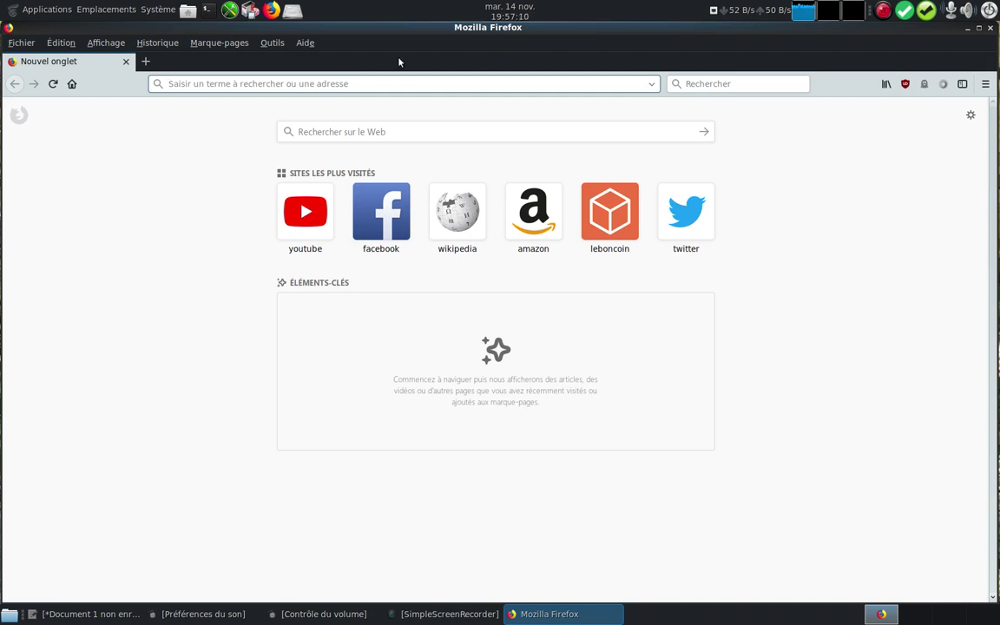
- Display About Firefox (57.0, 64 bits), then search Google for 'firefox' from the Rechercher box
left_click(308, 44)
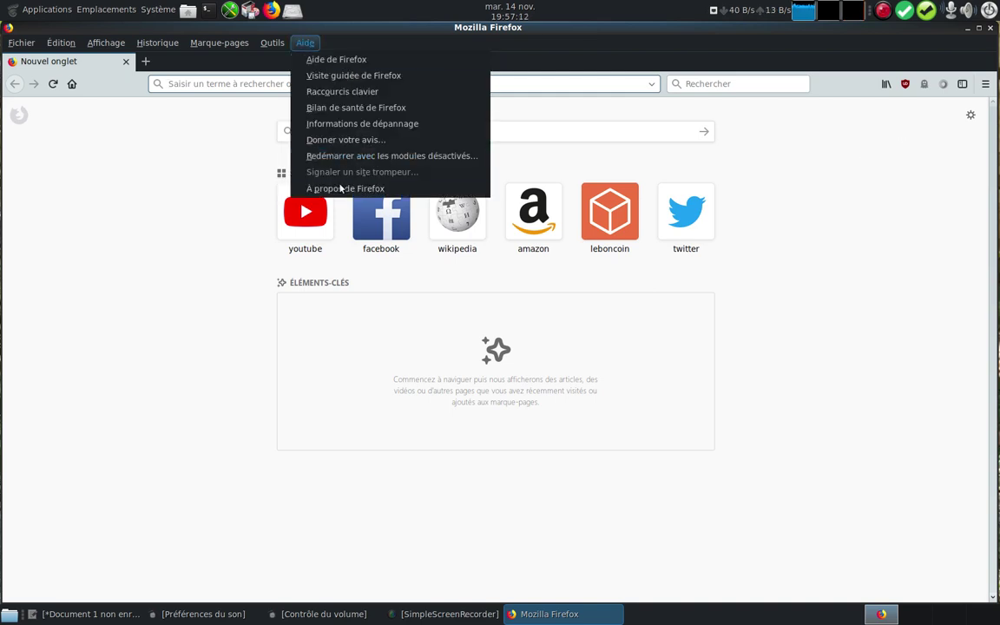
left_click(341, 191)
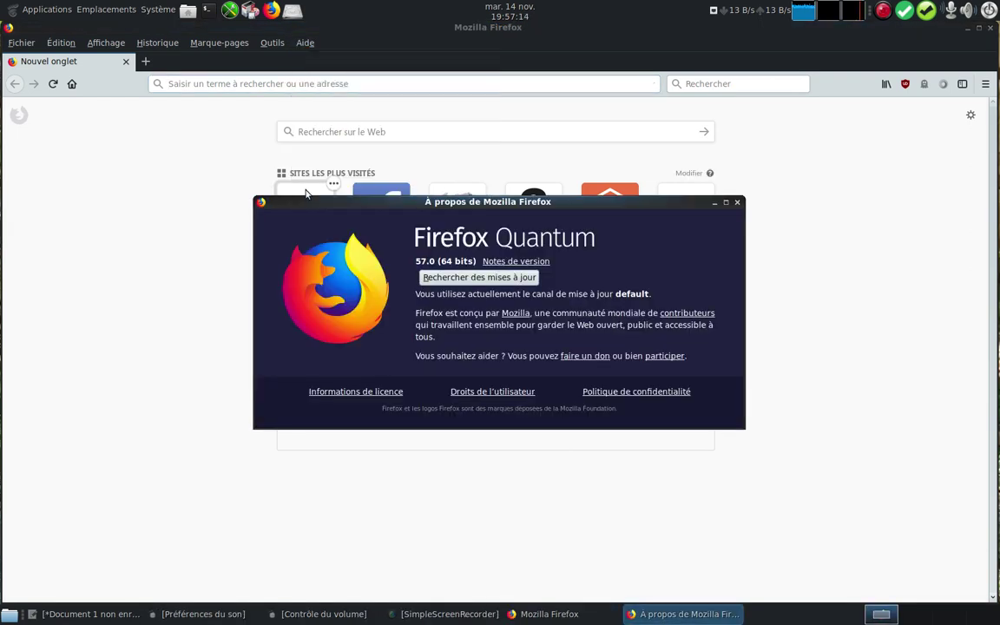
left_click(728, 83)
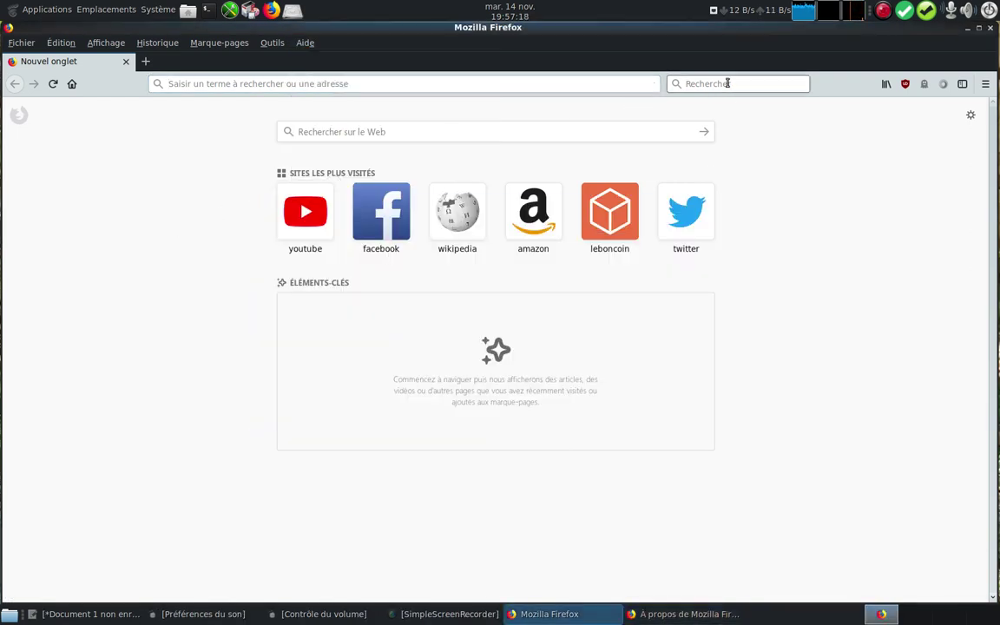
type("fi")
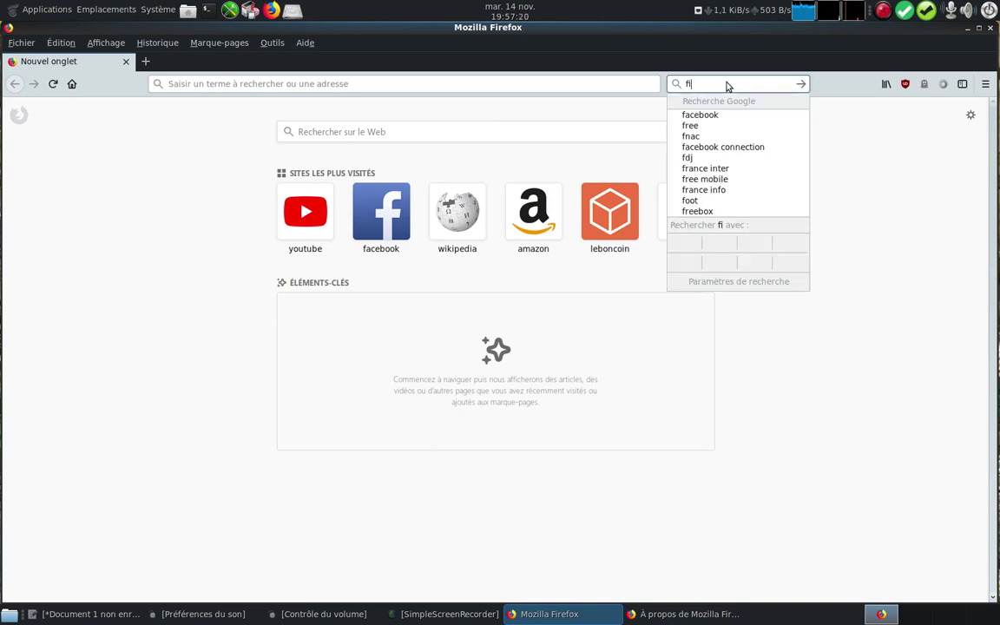
type("refox")
key("Return")
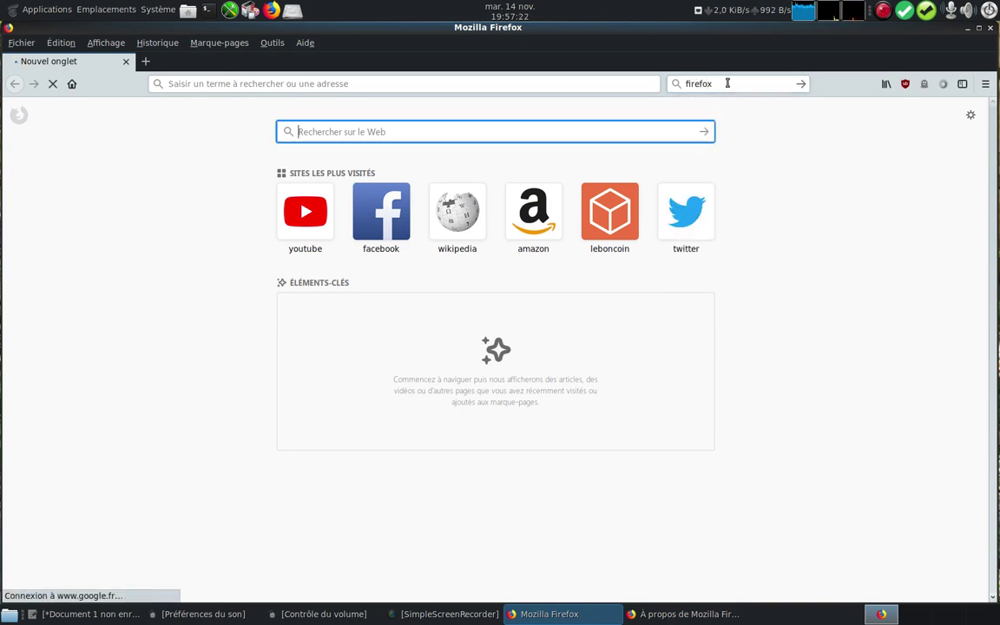